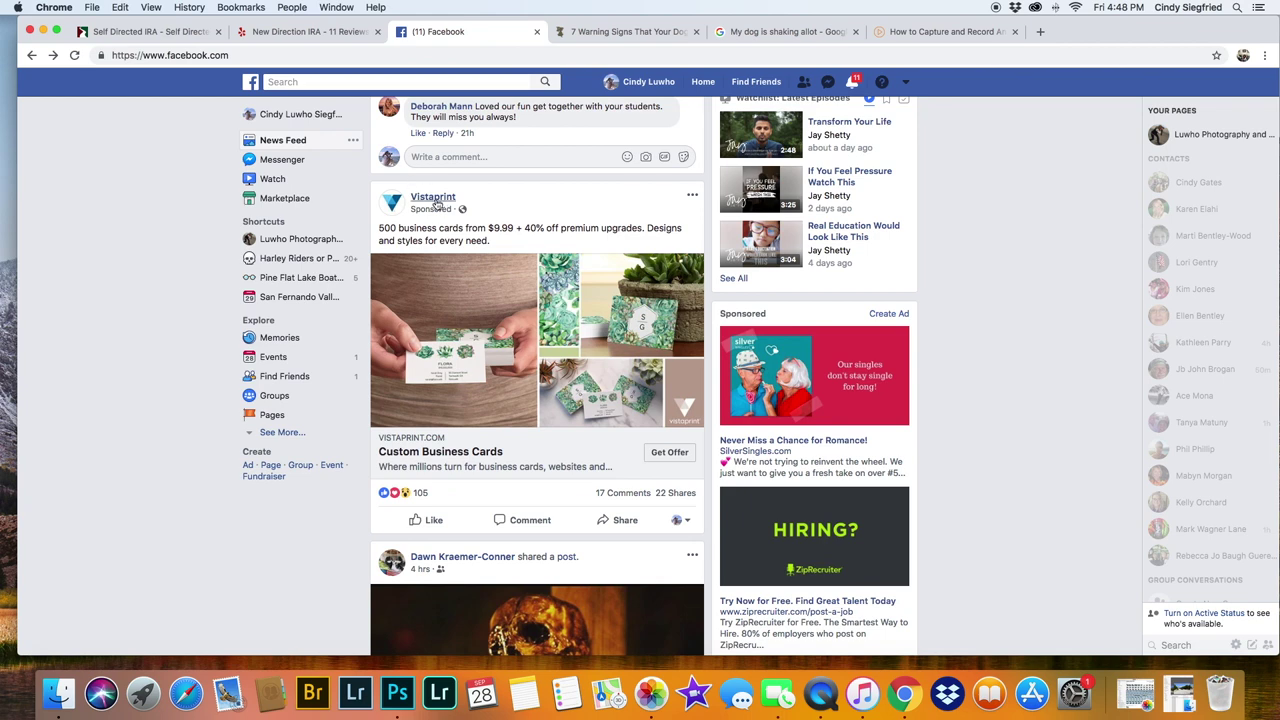
Step: Show why the Vistaprint ad appears, then go to Manage Your Ad Preferences
mouse_move(456, 205)
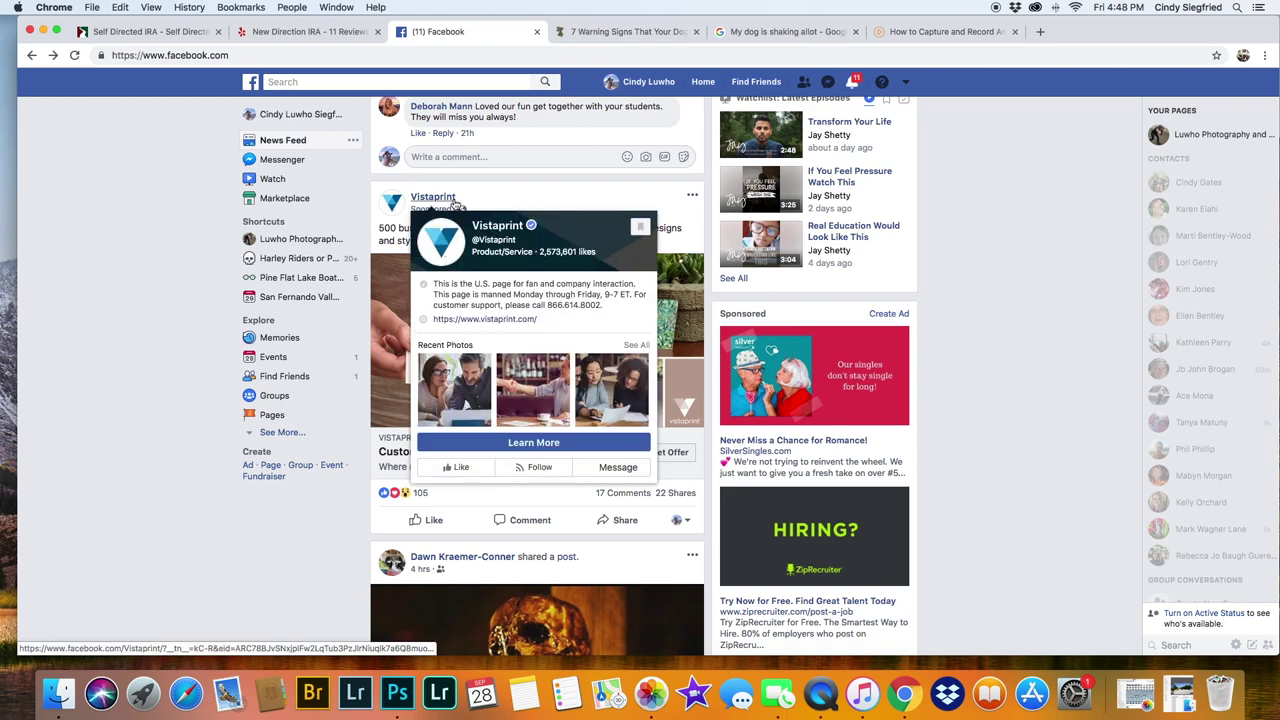
left_click(693, 197)
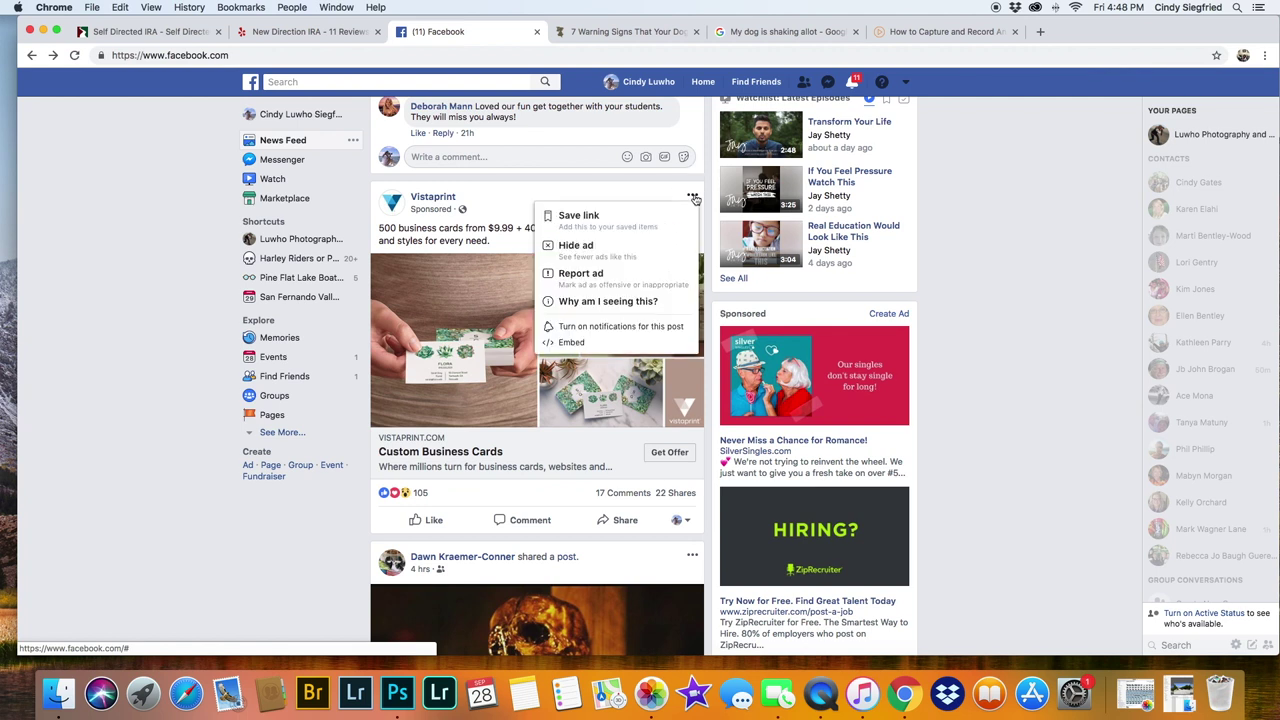
left_click(593, 303)
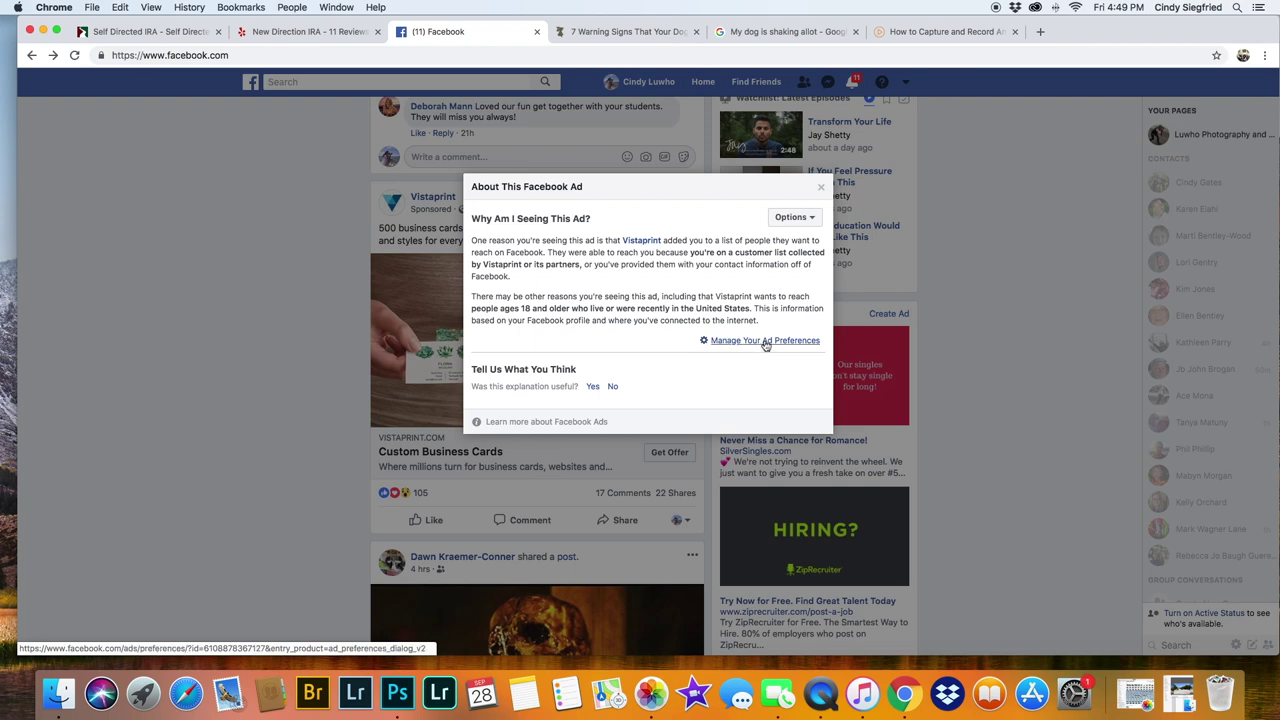
left_click(765, 343)
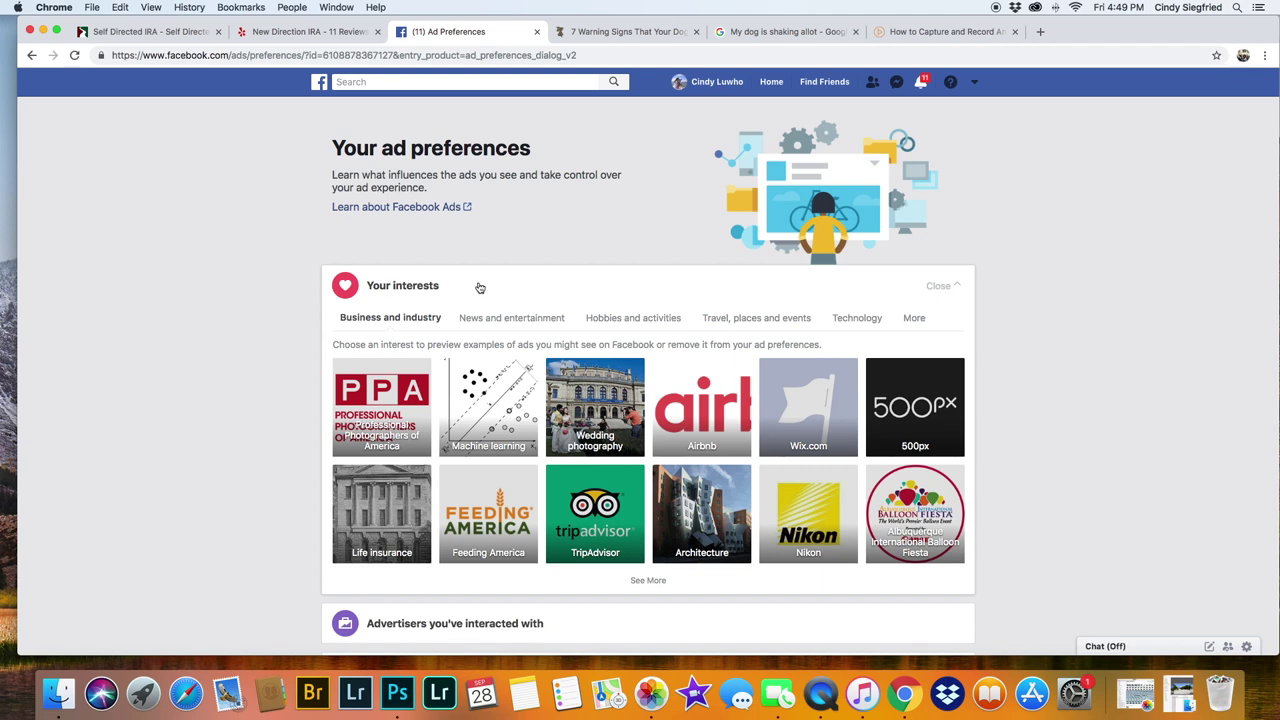
Step: Remove the Machine learning and Airbnb tiles under Business and industry interests
scroll(479, 287, "down", 3)
mouse_move(383, 313)
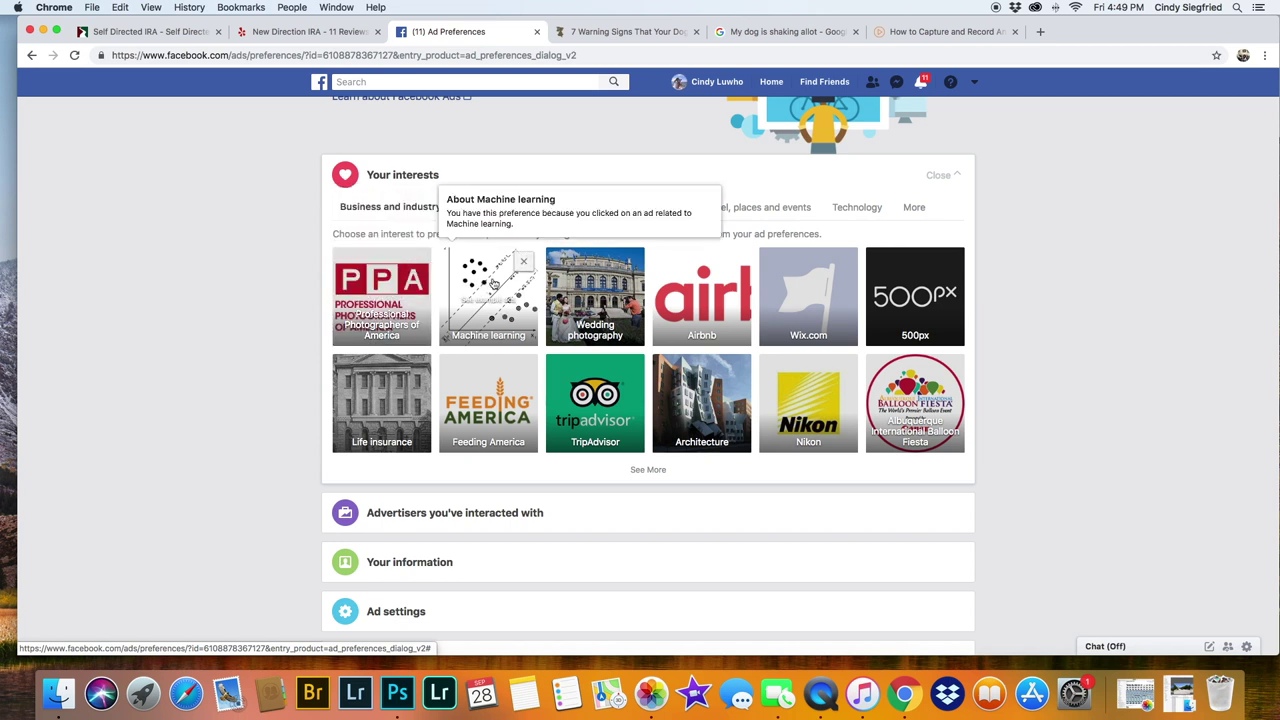
mouse_move(502, 347)
mouse_move(527, 270)
left_click(525, 264)
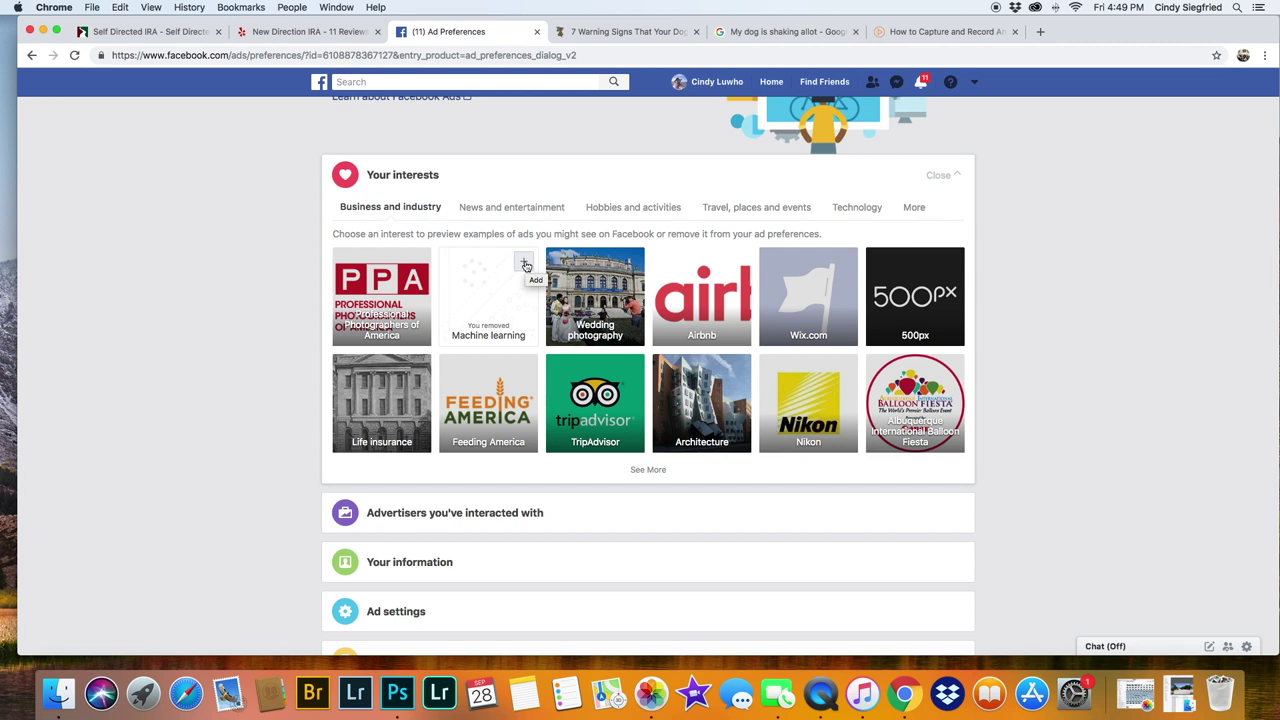
mouse_move(732, 263)
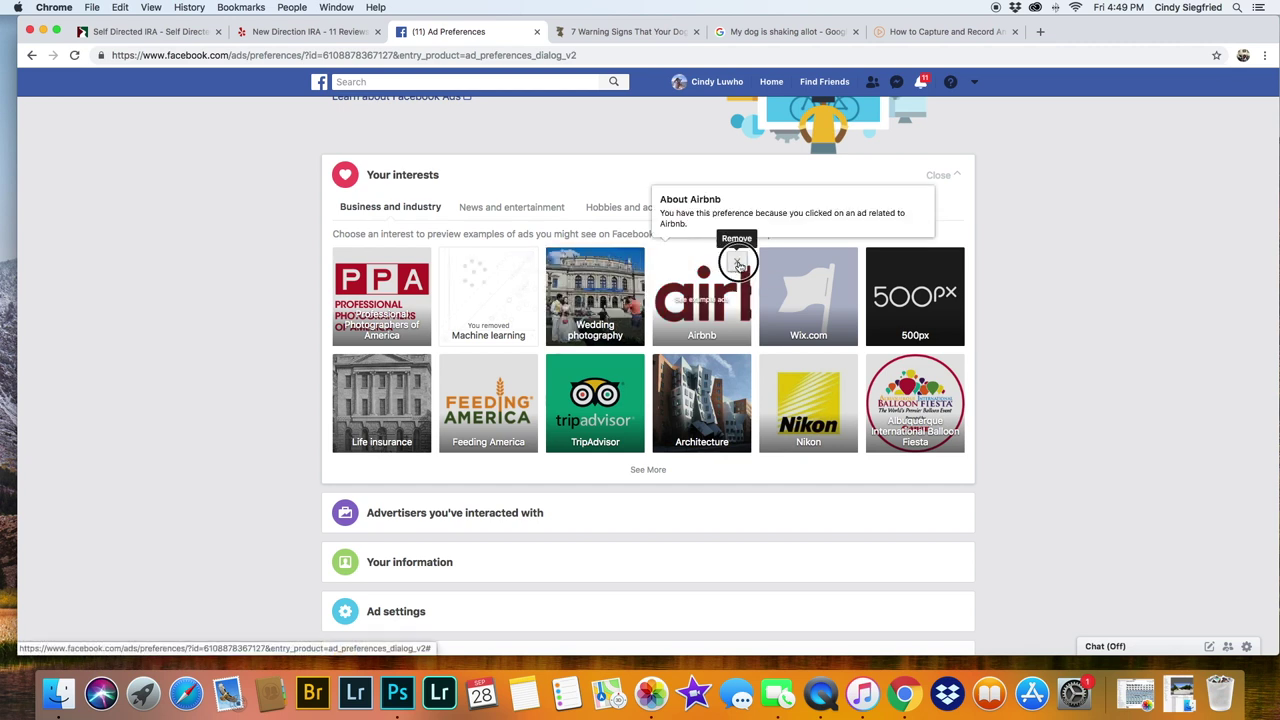
left_click(738, 265)
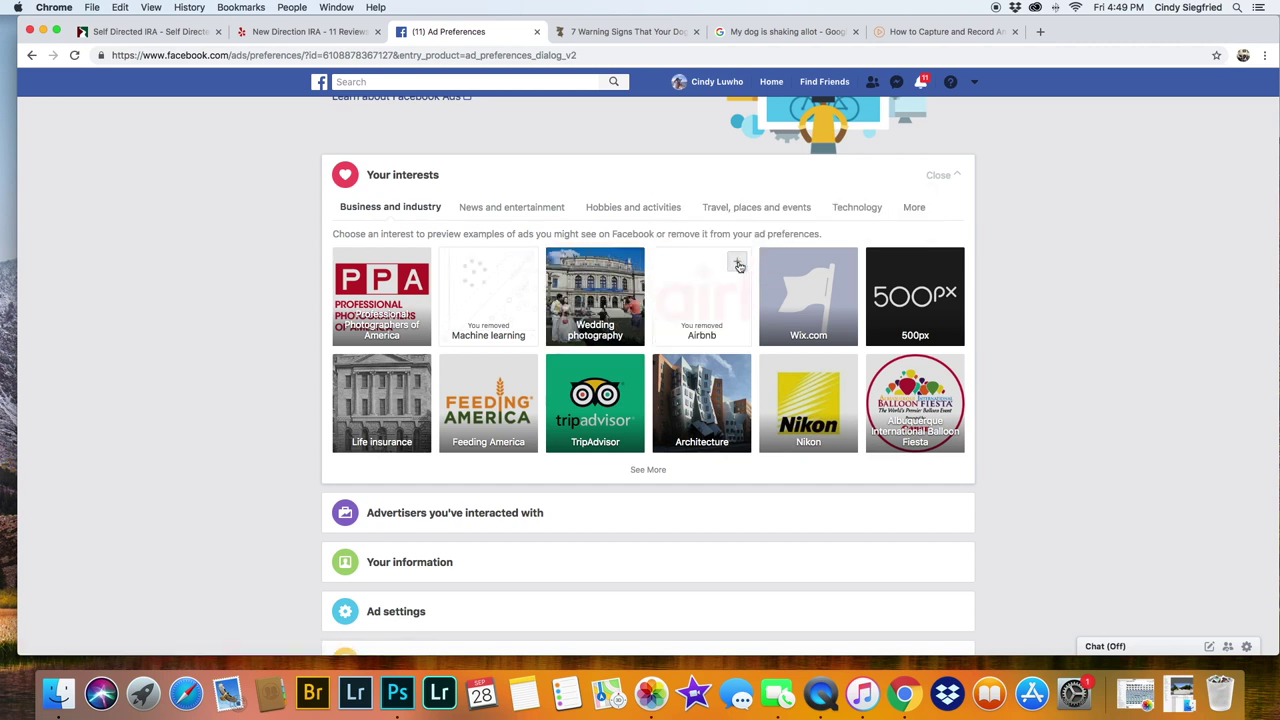
Step: Under News and entertainment, remove Game of Thrones, Gambling, Zoosk and Concerts
left_click(510, 210)
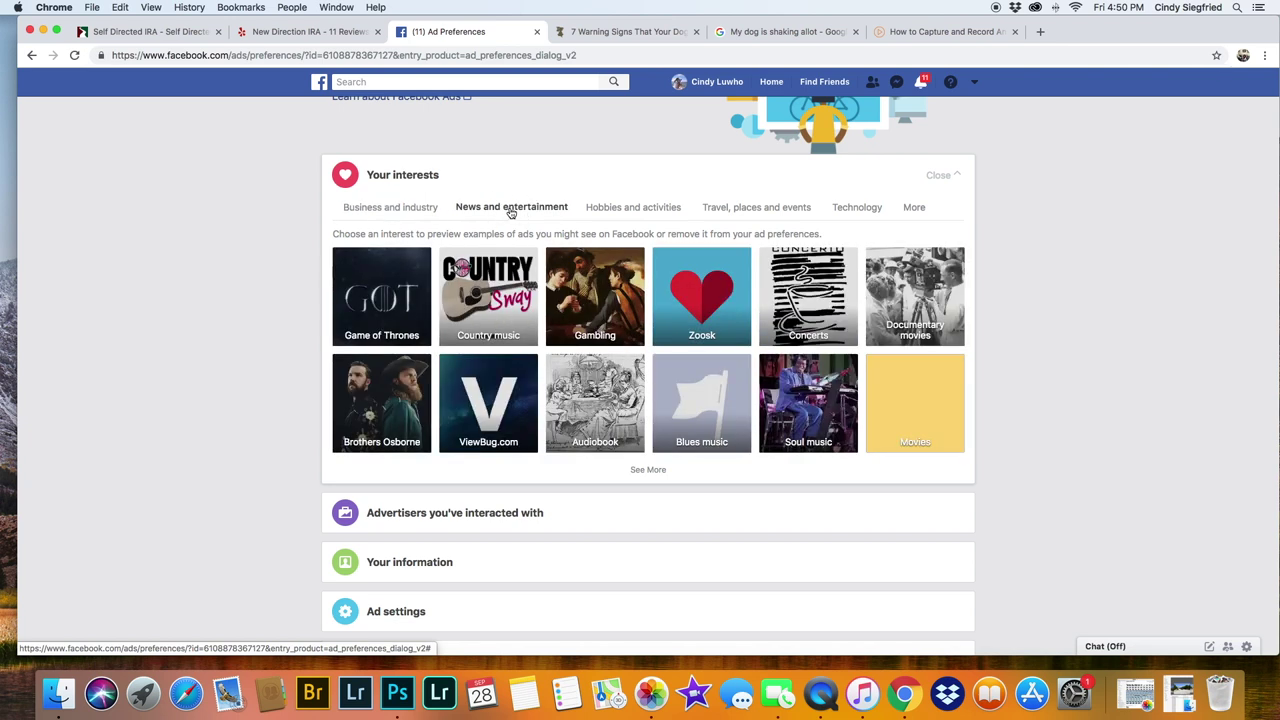
mouse_move(404, 294)
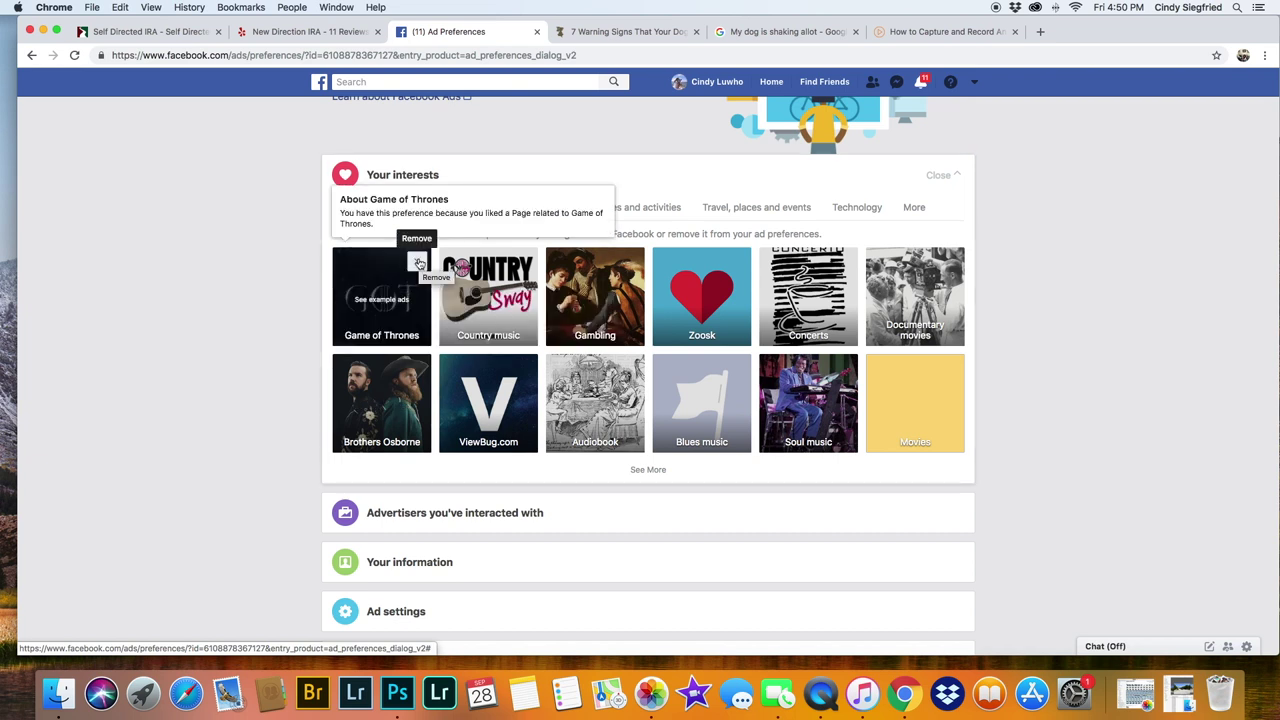
left_click(418, 262)
mouse_move(524, 263)
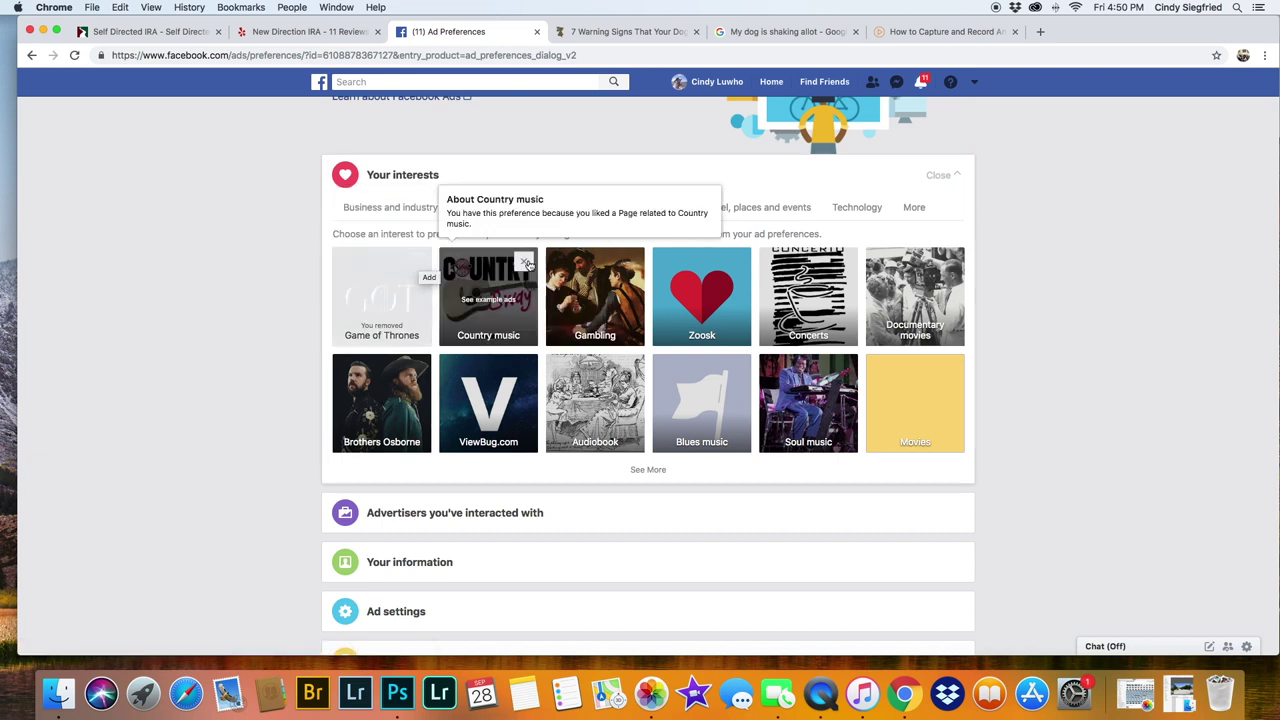
left_click(631, 263)
mouse_move(738, 264)
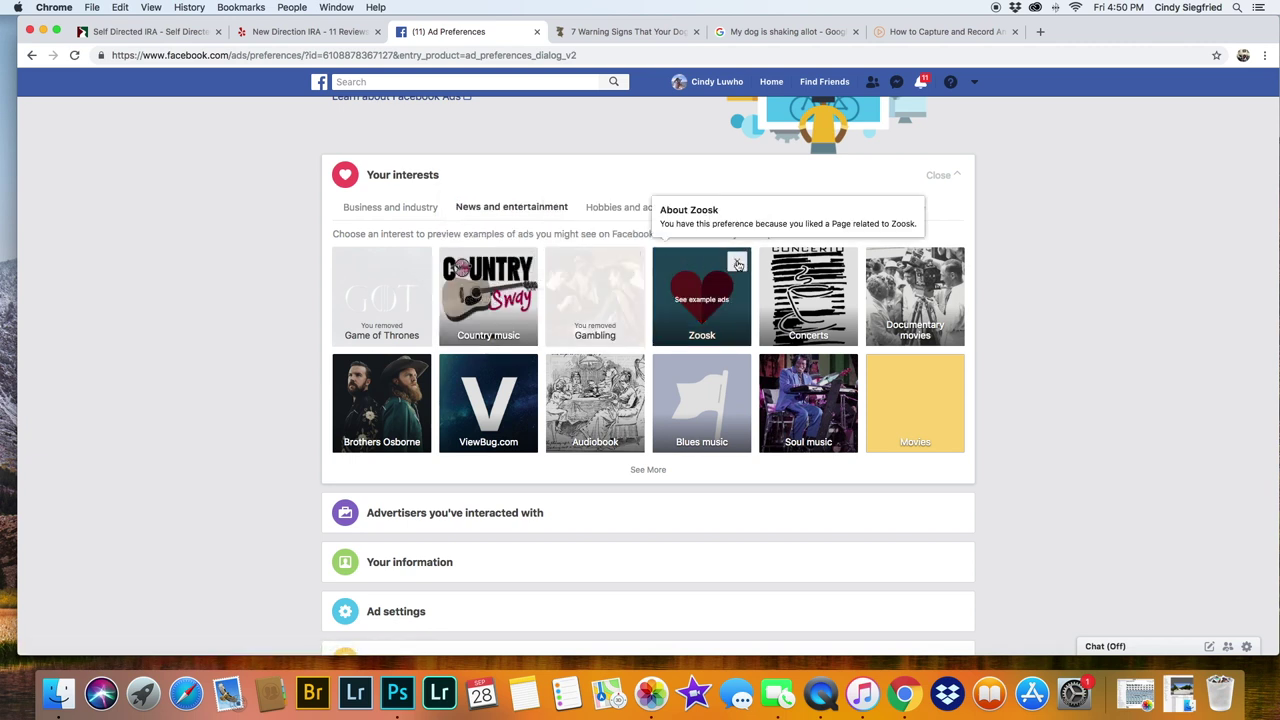
left_click(738, 264)
mouse_move(815, 270)
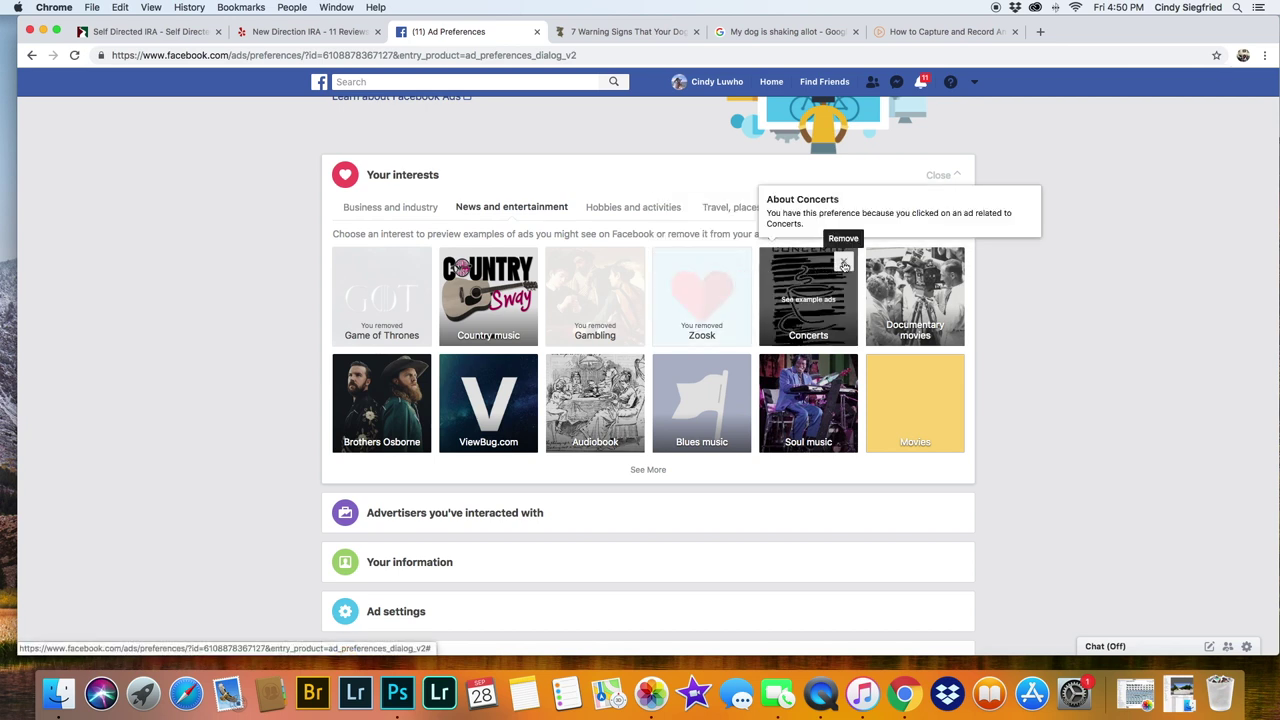
left_click(843, 263)
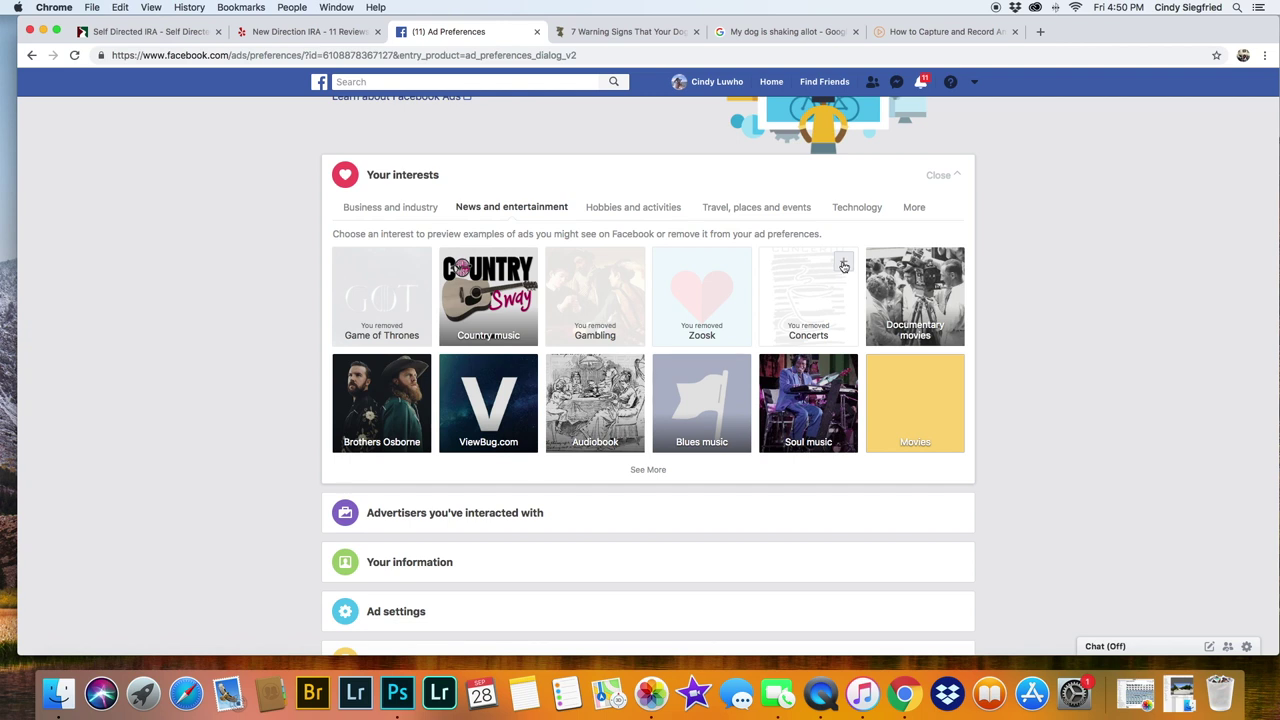
Step: Browse the Hobbies and Travel interest tabs, then expand Advertisers you've interacted with
left_click(614, 212)
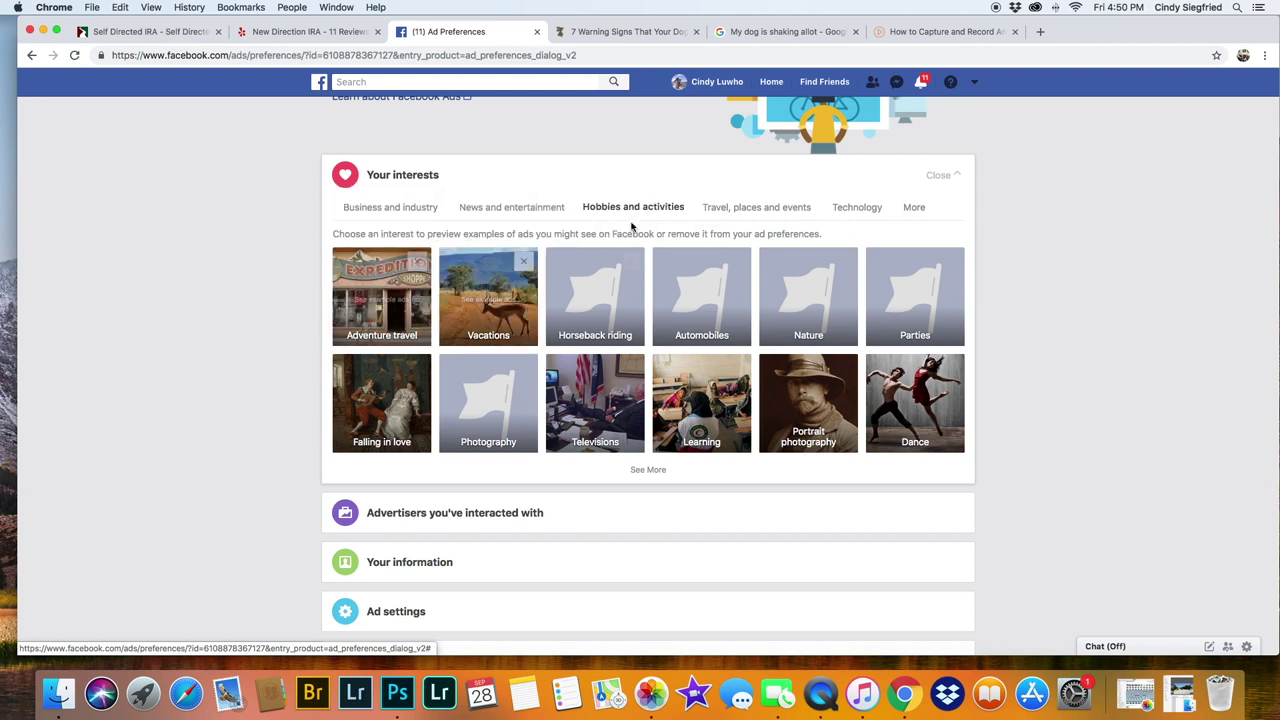
left_click(757, 209)
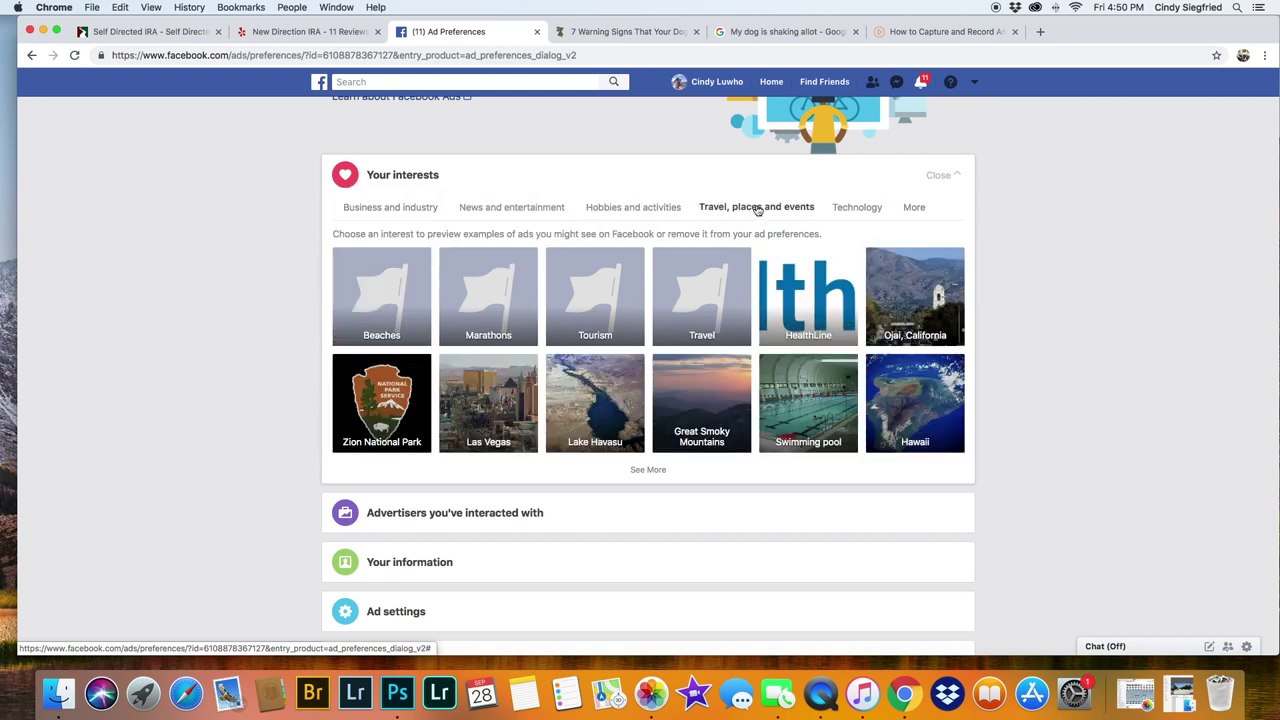
mouse_move(632, 262)
left_click(717, 205)
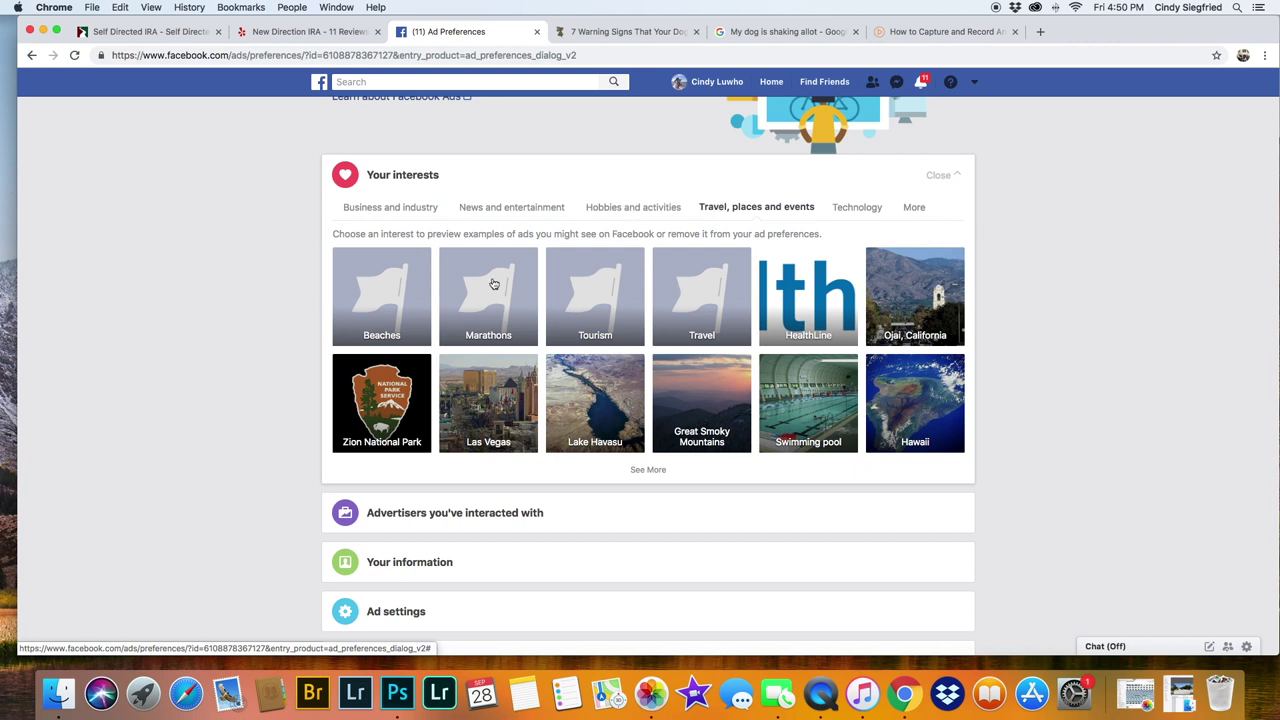
left_click(470, 518)
Step: Hide all ads from Riverside Hyundai among contact-list advertisers
scroll(470, 518, "down", 5)
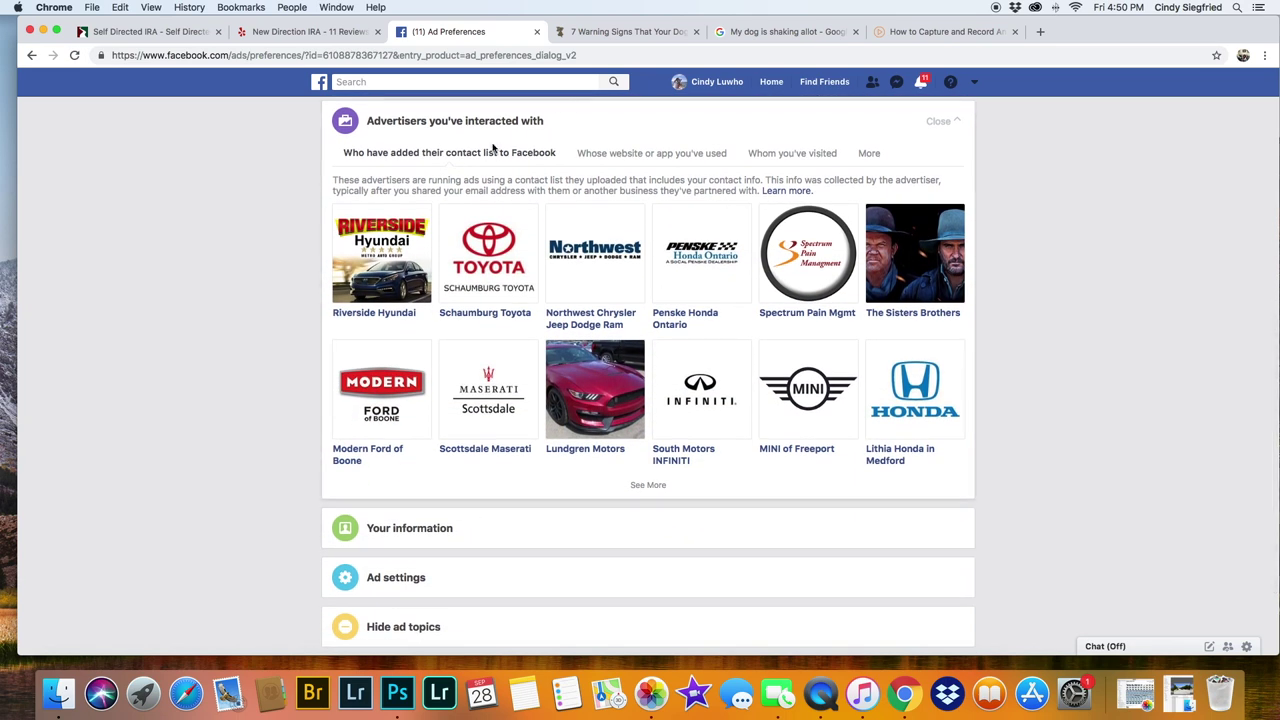
mouse_move(418, 222)
left_click(418, 222)
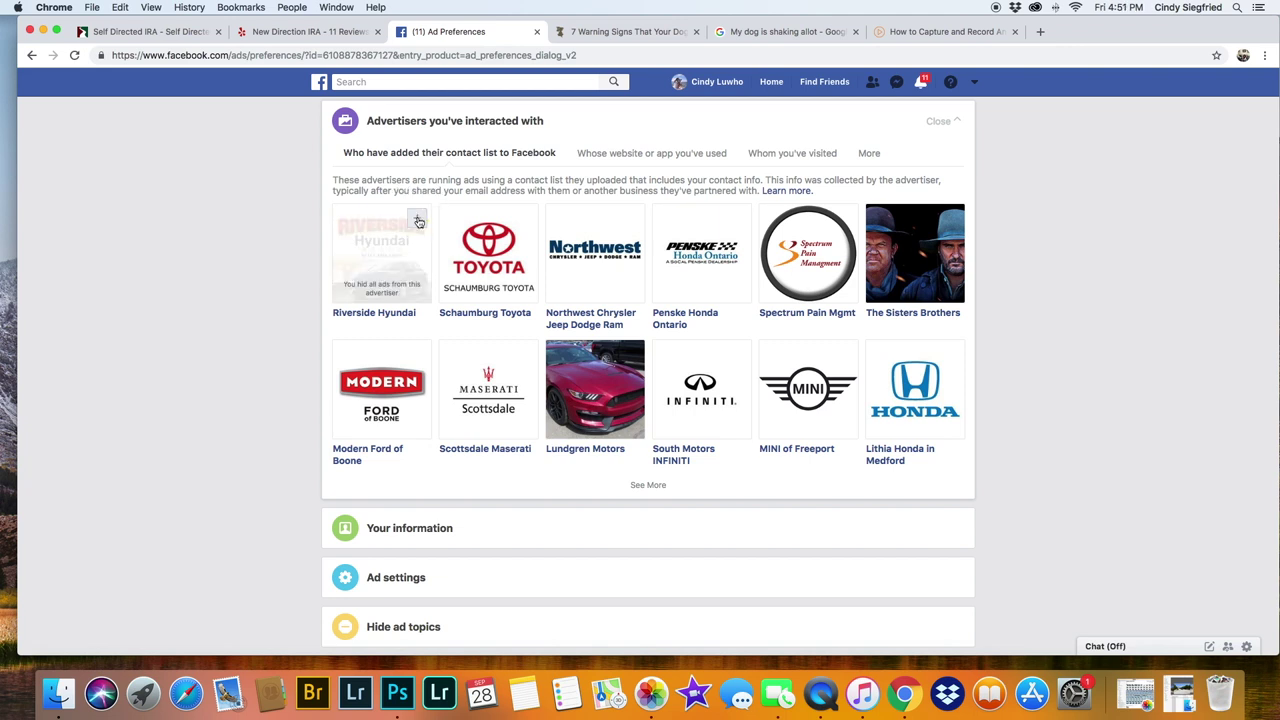
mouse_move(517, 227)
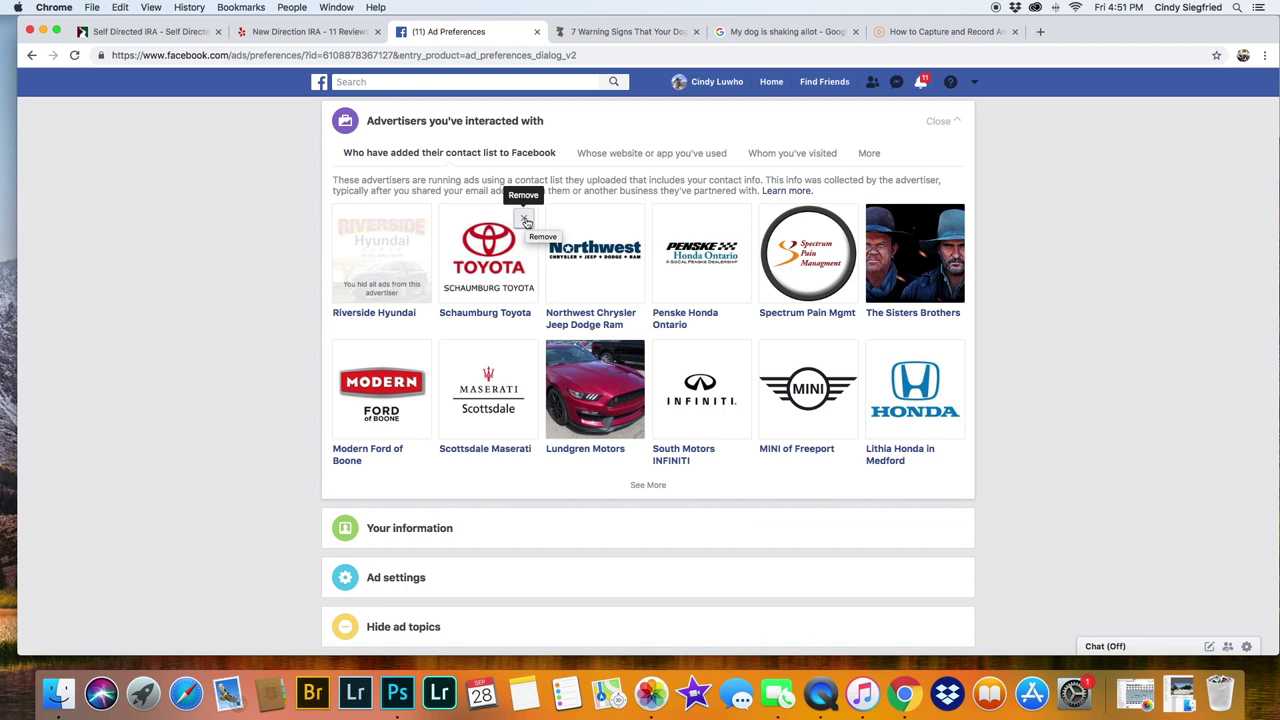
Step: Check the website/app and visited-pages advertiser lists, then return to contact-list advertisers
left_click(645, 155)
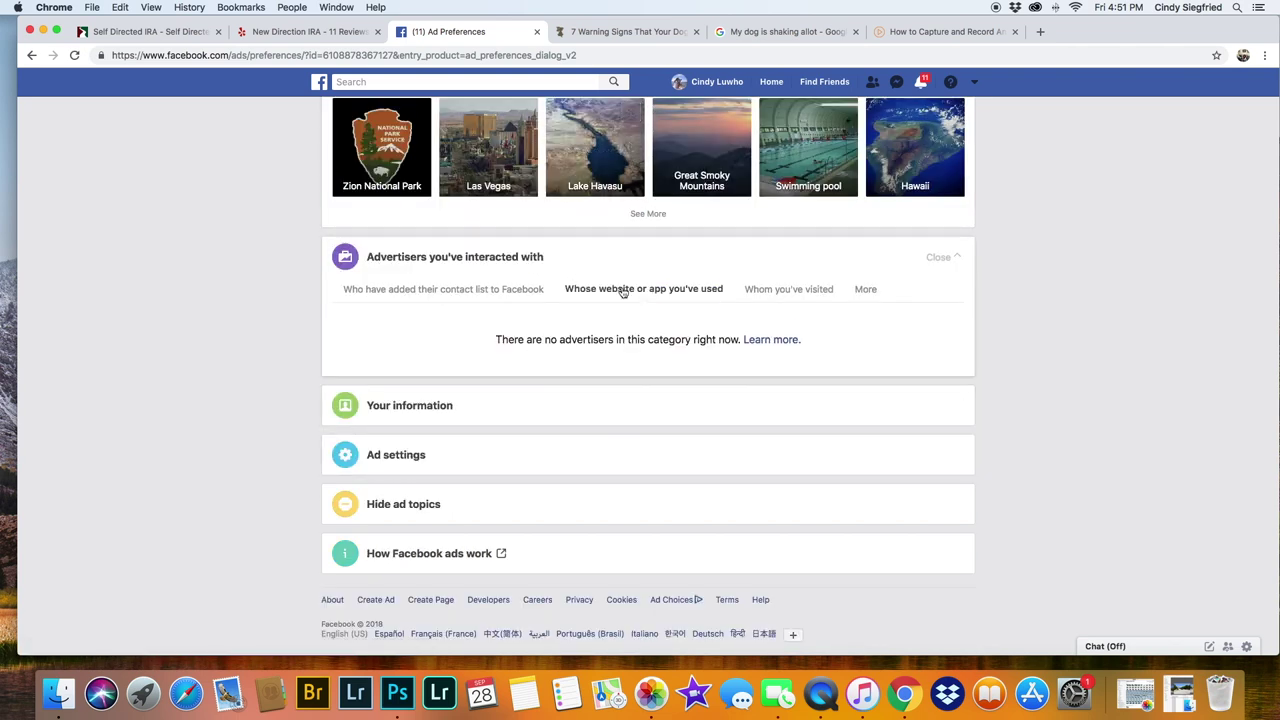
left_click(795, 289)
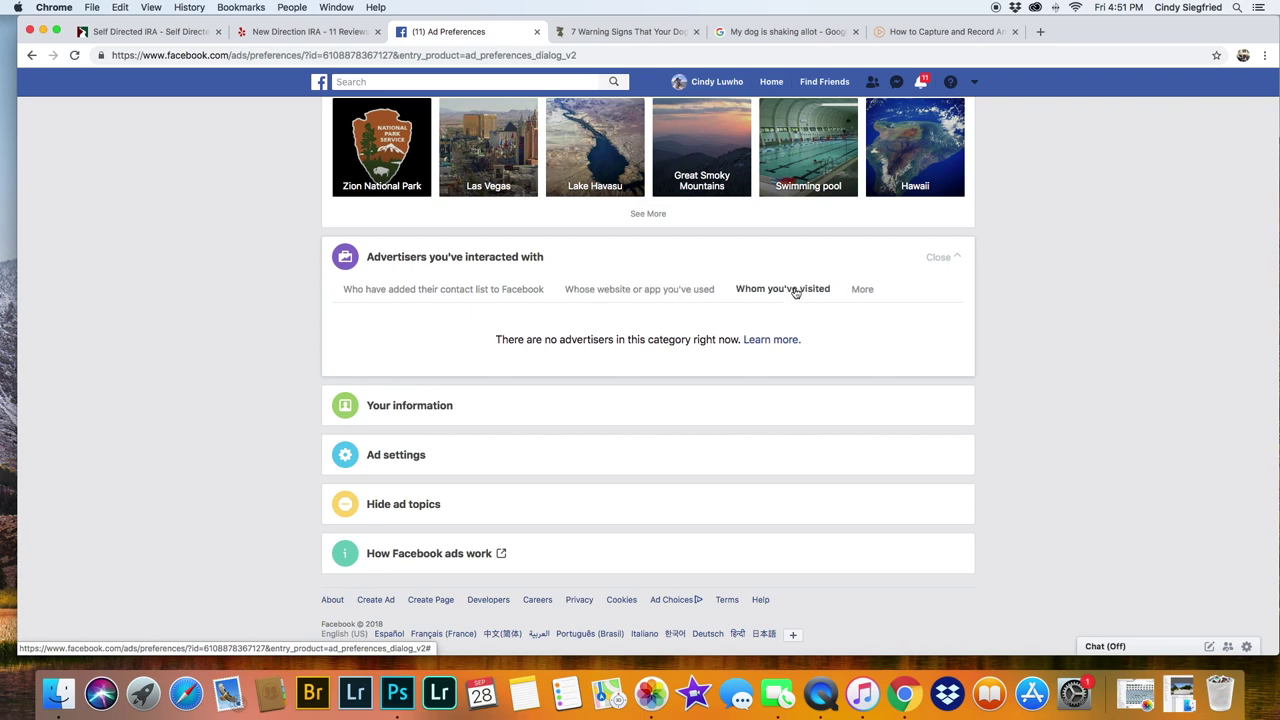
left_click(471, 289)
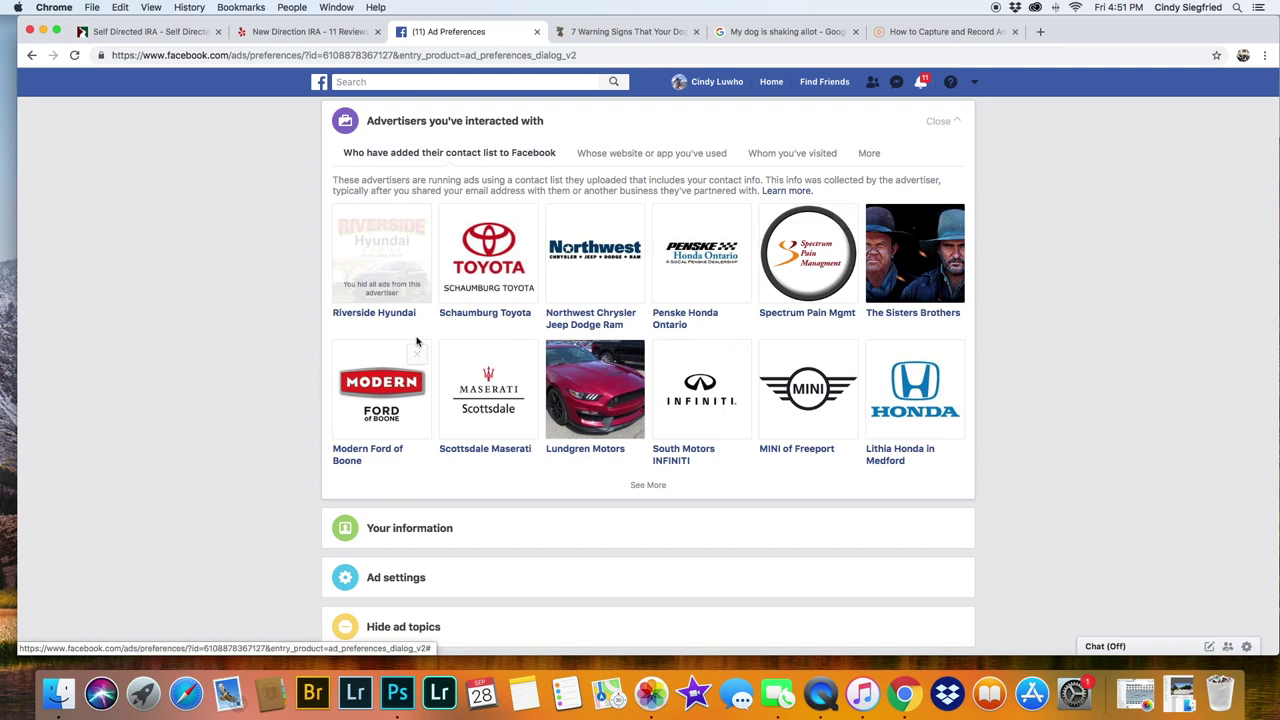
scroll(458, 360, "down", 3)
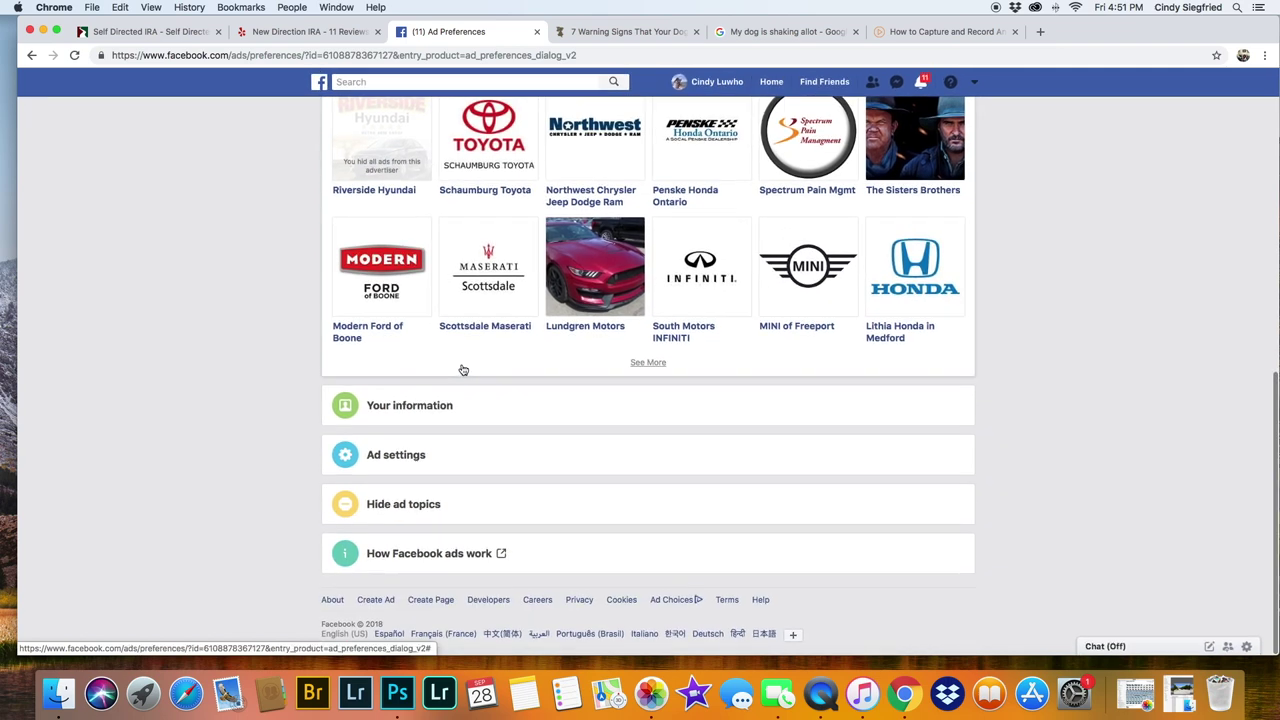
Step: Expand Your information and turn Relationship status targeting on and back off, leaving all toggles off
left_click(413, 412)
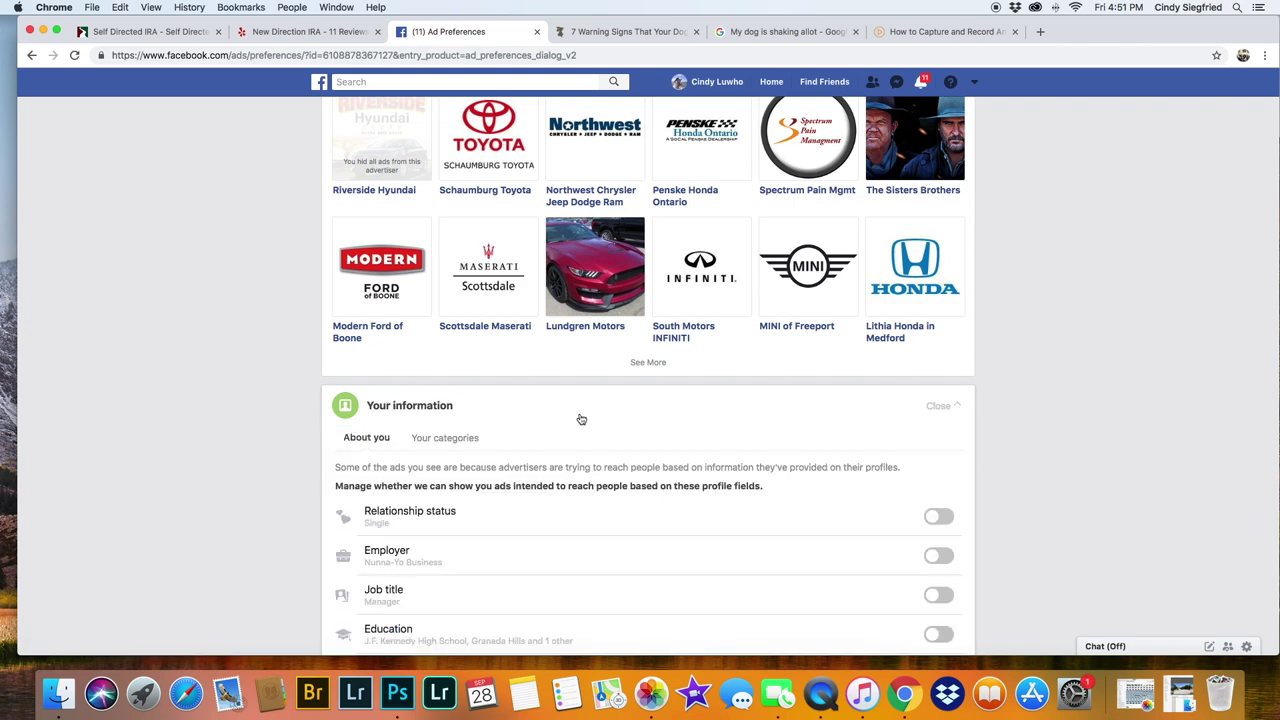
scroll(580, 418, "down", 6)
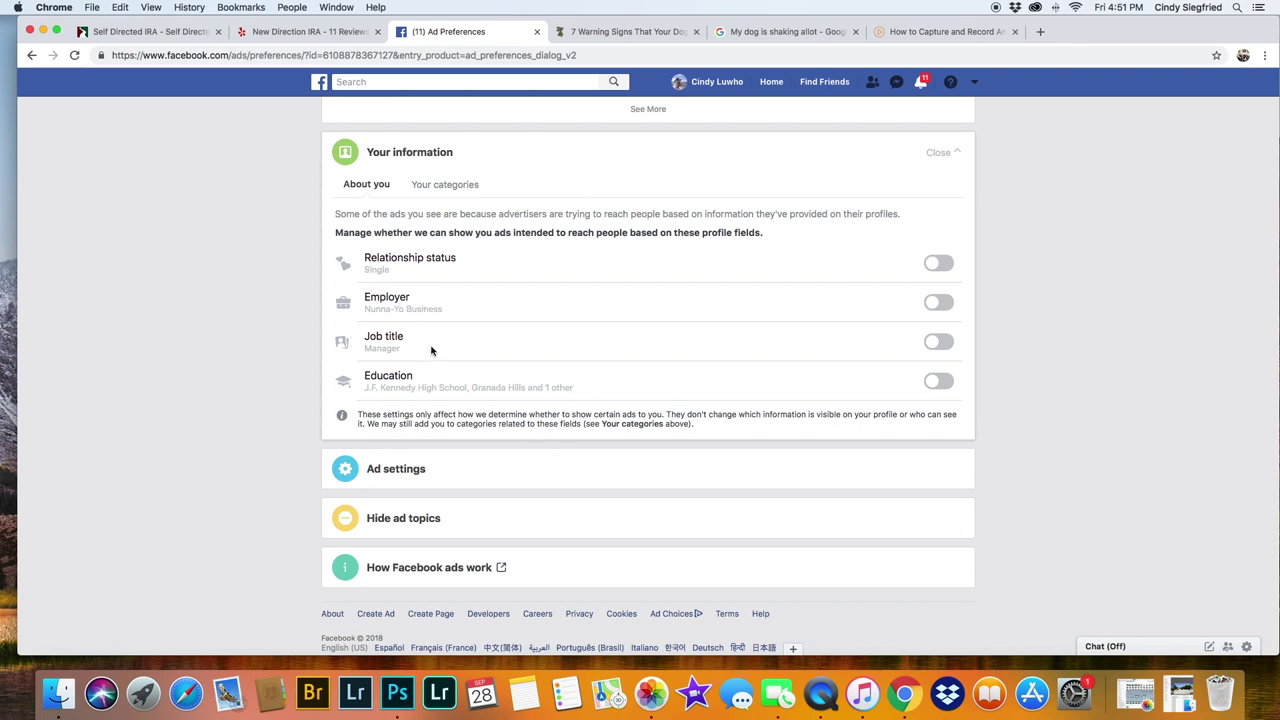
left_click(939, 265)
left_click(945, 269)
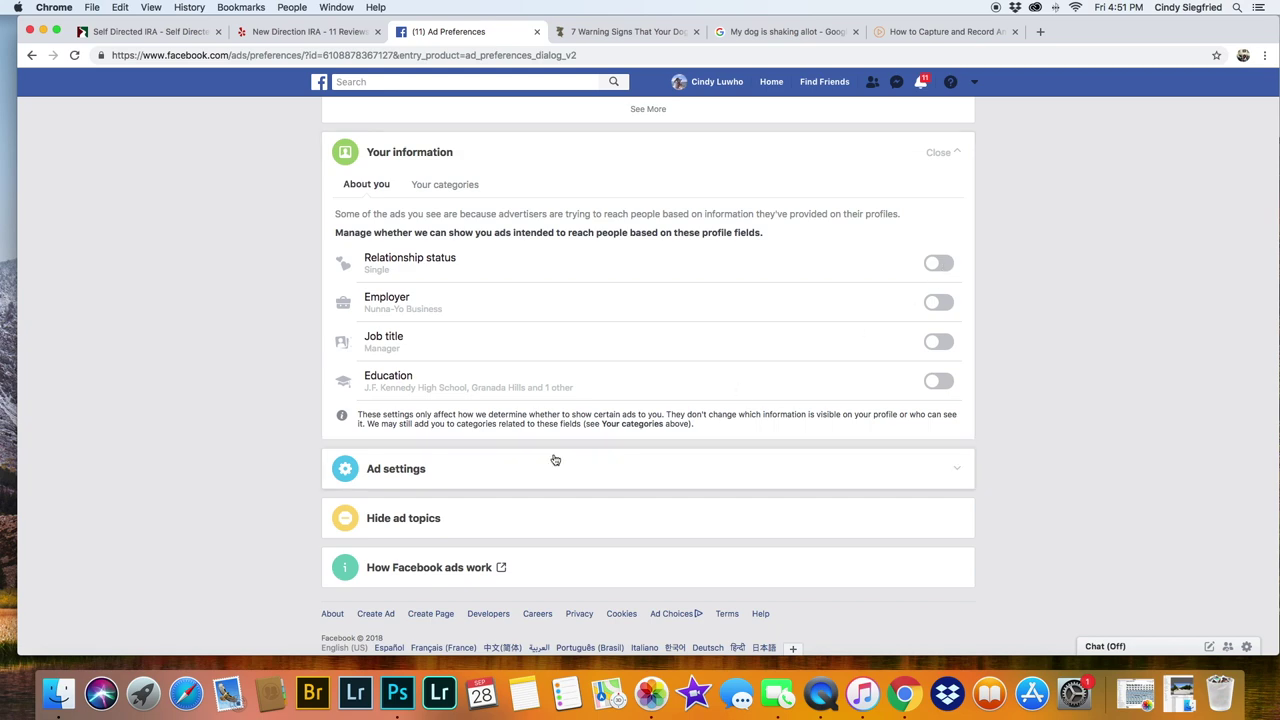
Step: Expand Ad settings and keep ads based on partner data set to Not allowed
left_click(404, 476)
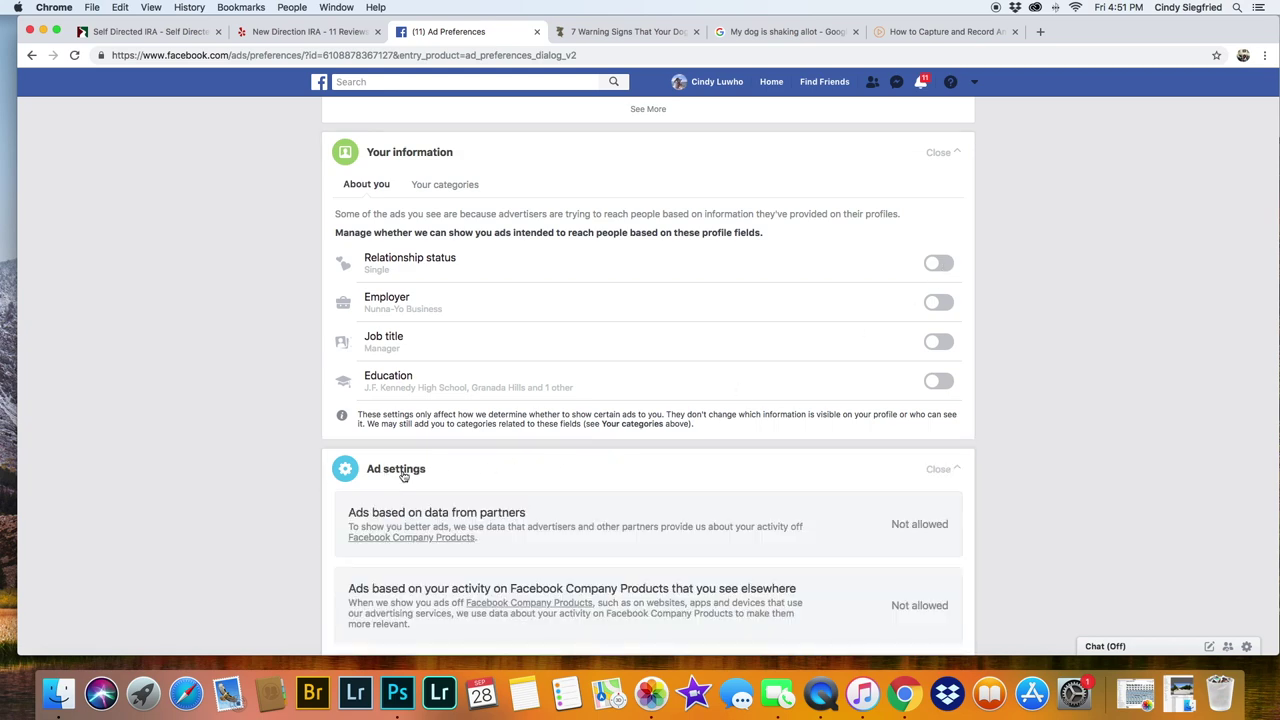
scroll(404, 476, "down", 5)
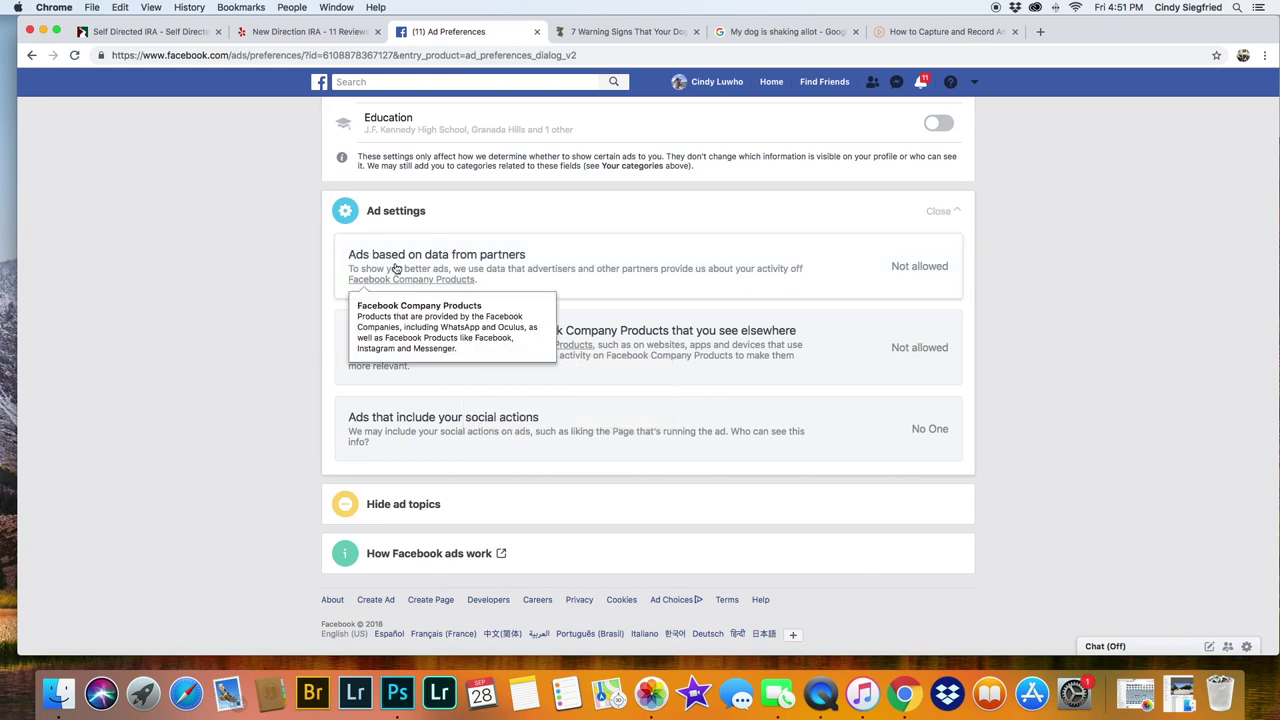
left_click(920, 267)
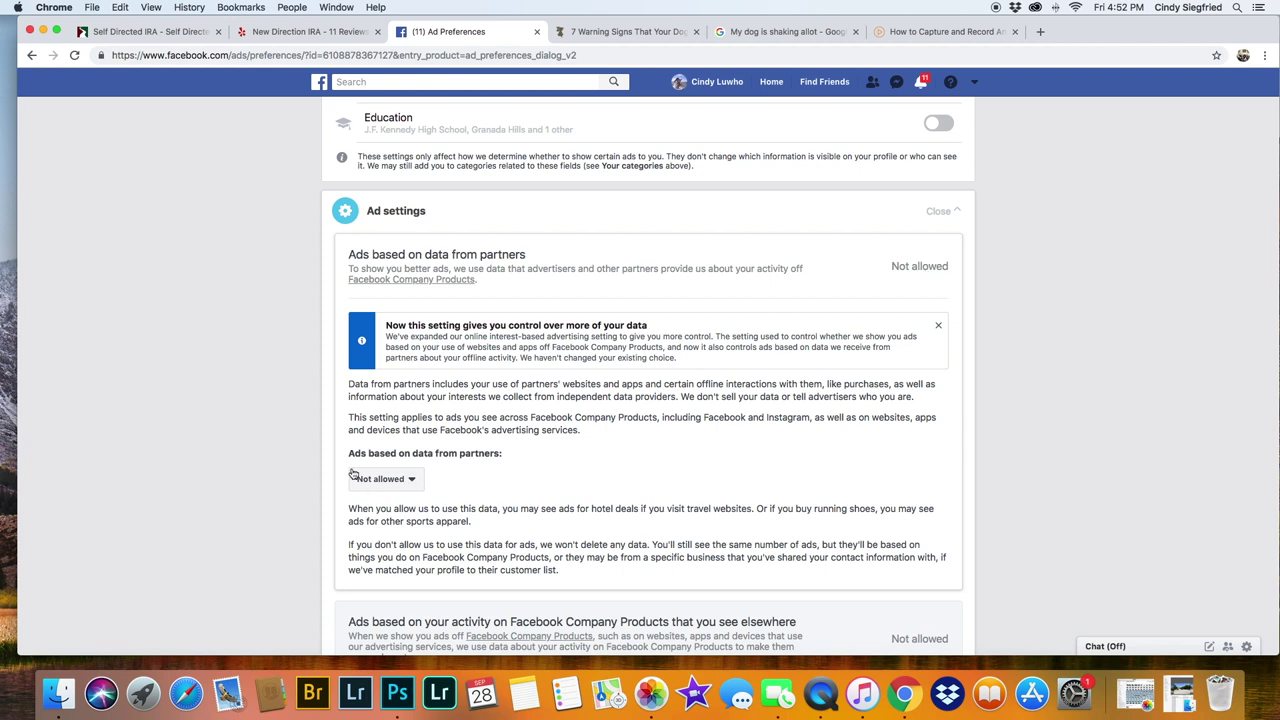
left_click(404, 481)
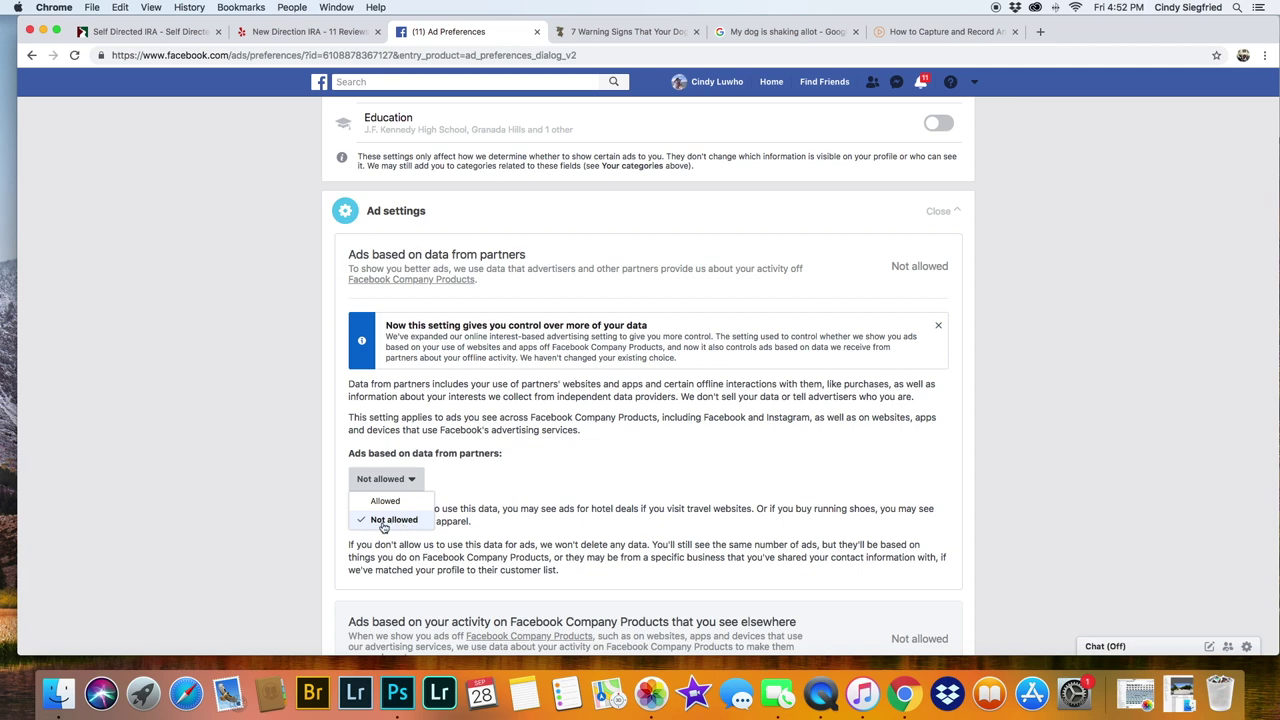
left_click(486, 487)
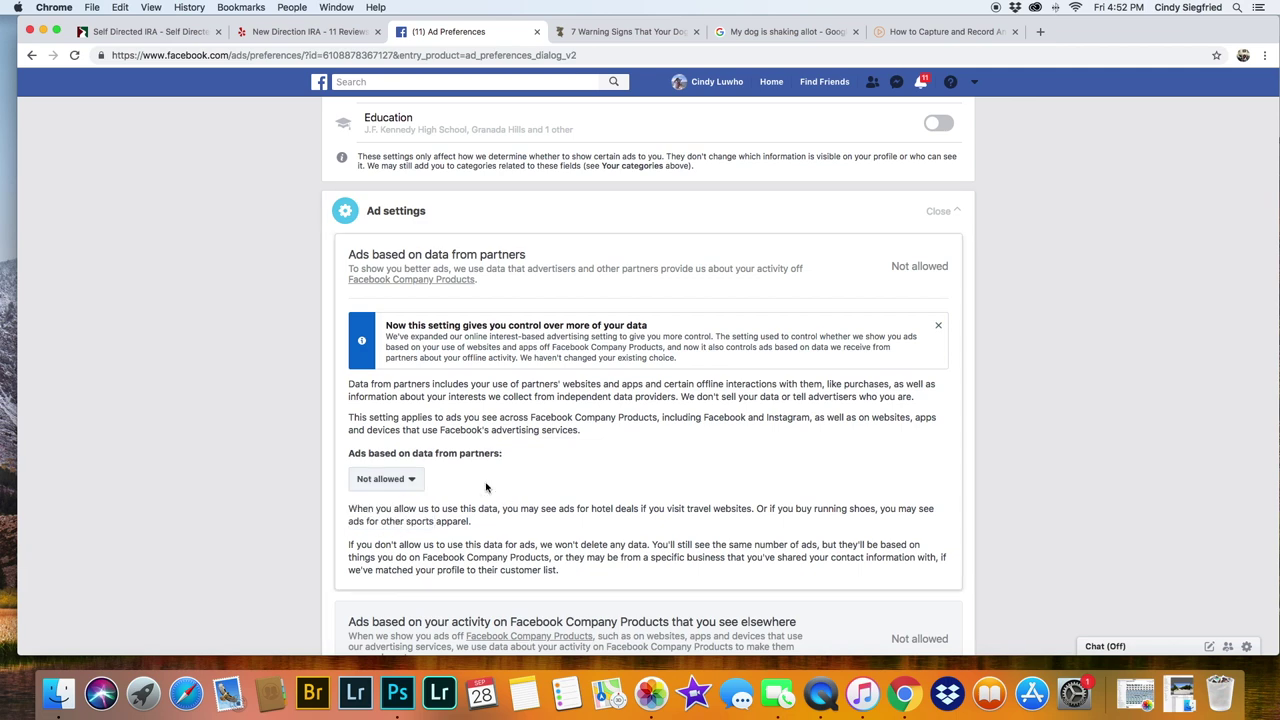
scroll(486, 487, "down", 5)
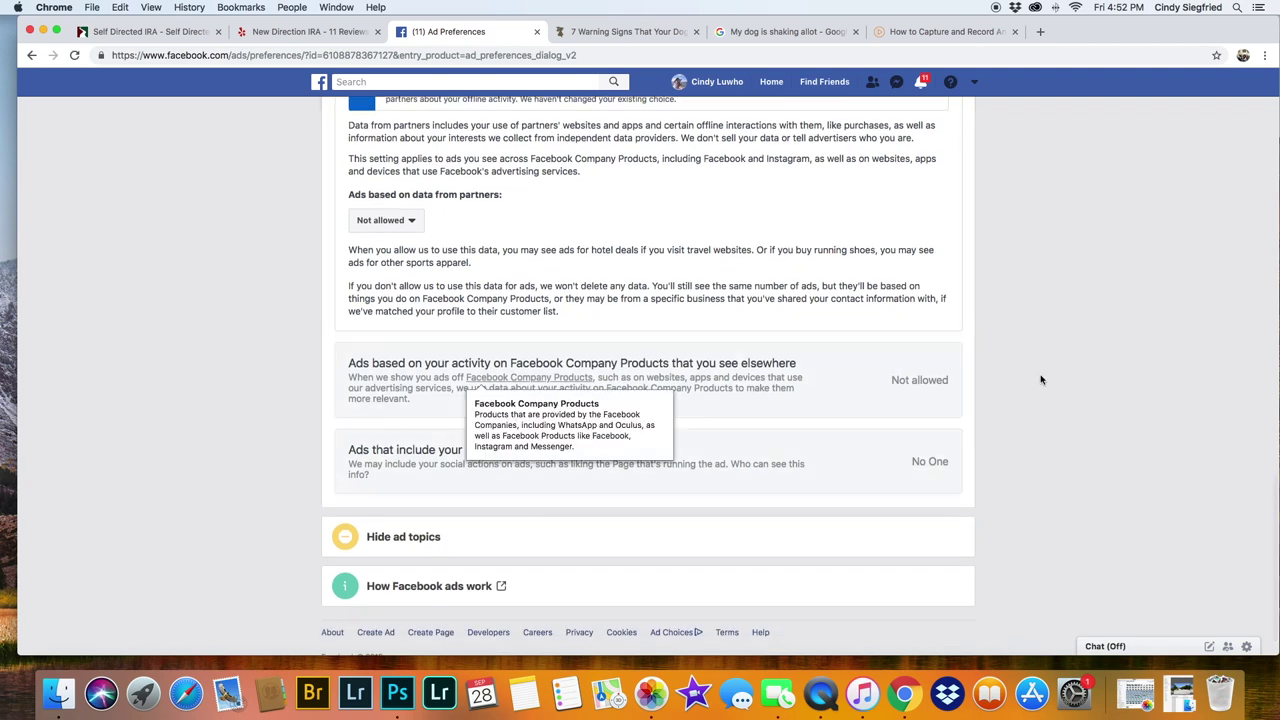
Step: Review off-Facebook activity ads and keep social actions in ads shown to No One
left_click(938, 389)
scroll(493, 484, "down", 4)
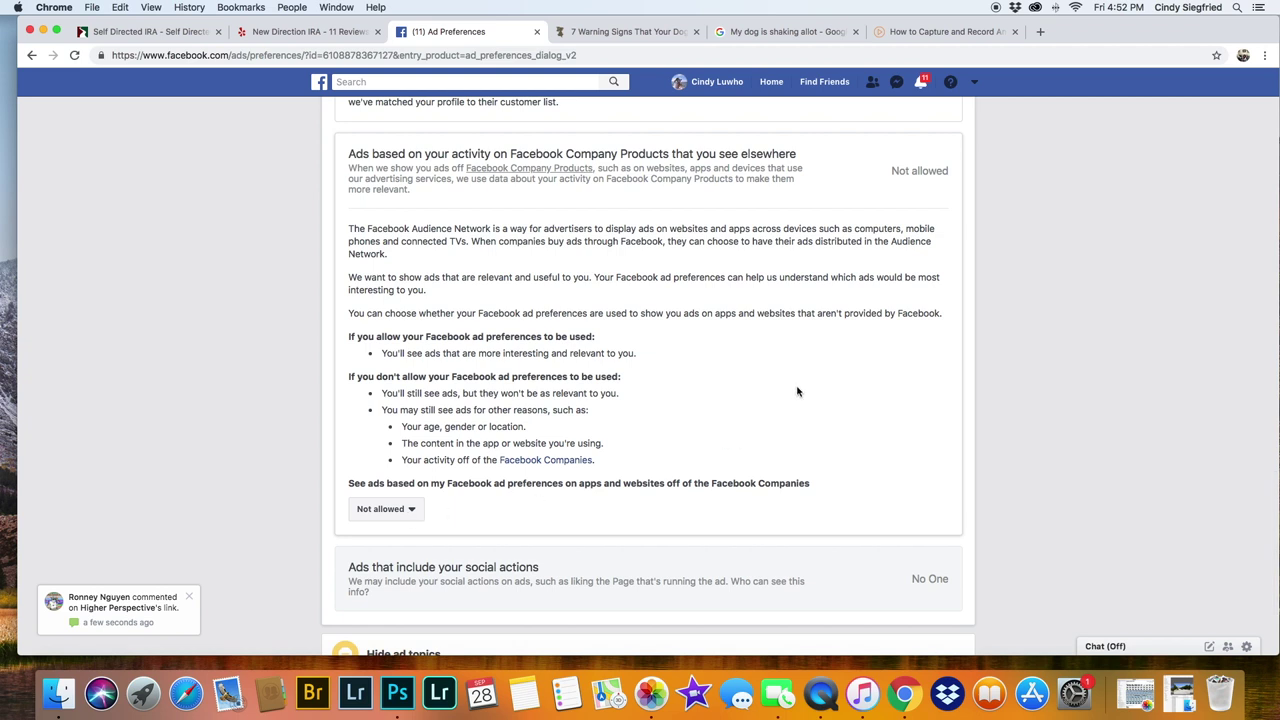
left_click(935, 584)
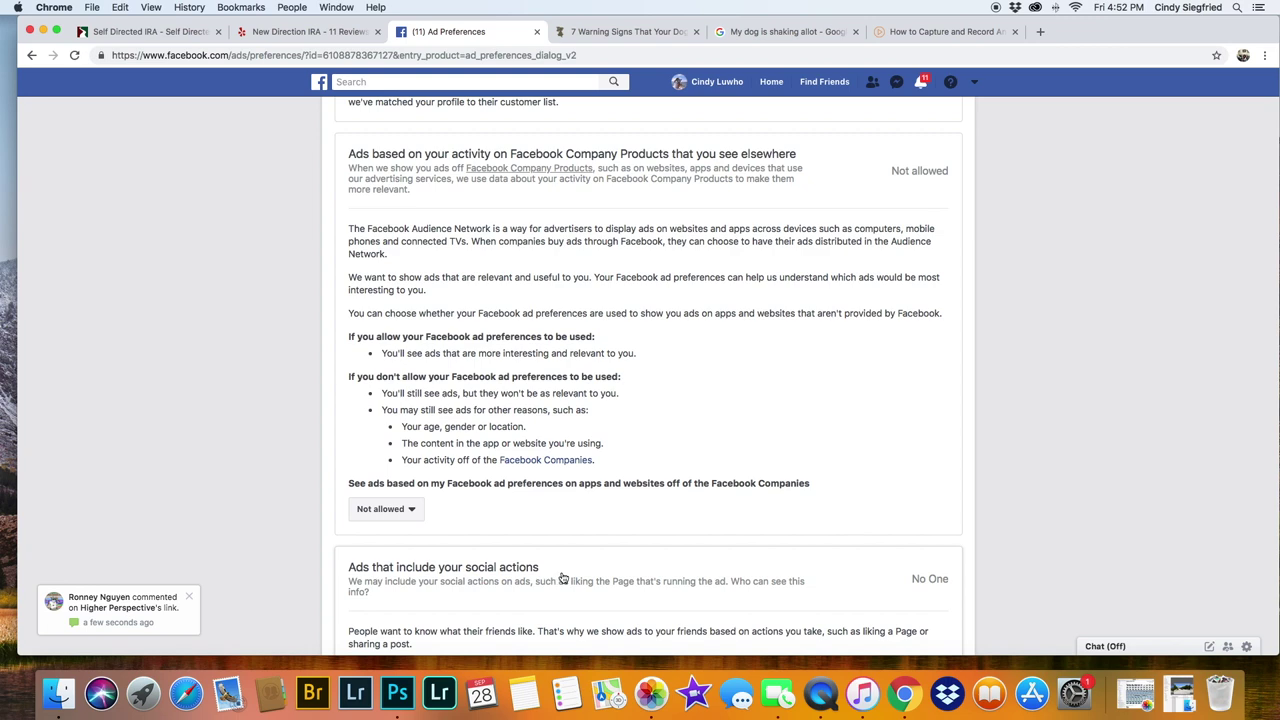
scroll(552, 578, "down", 4)
scroll(535, 485, "down", 5)
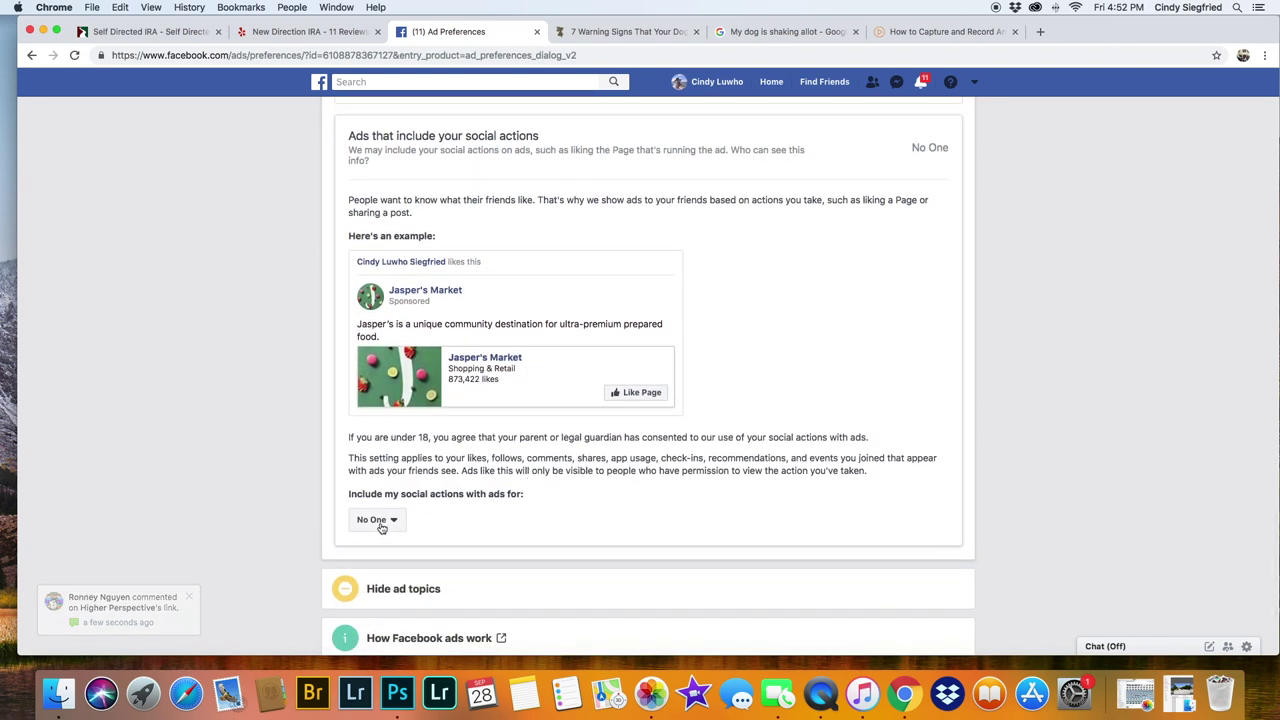
left_click(388, 522)
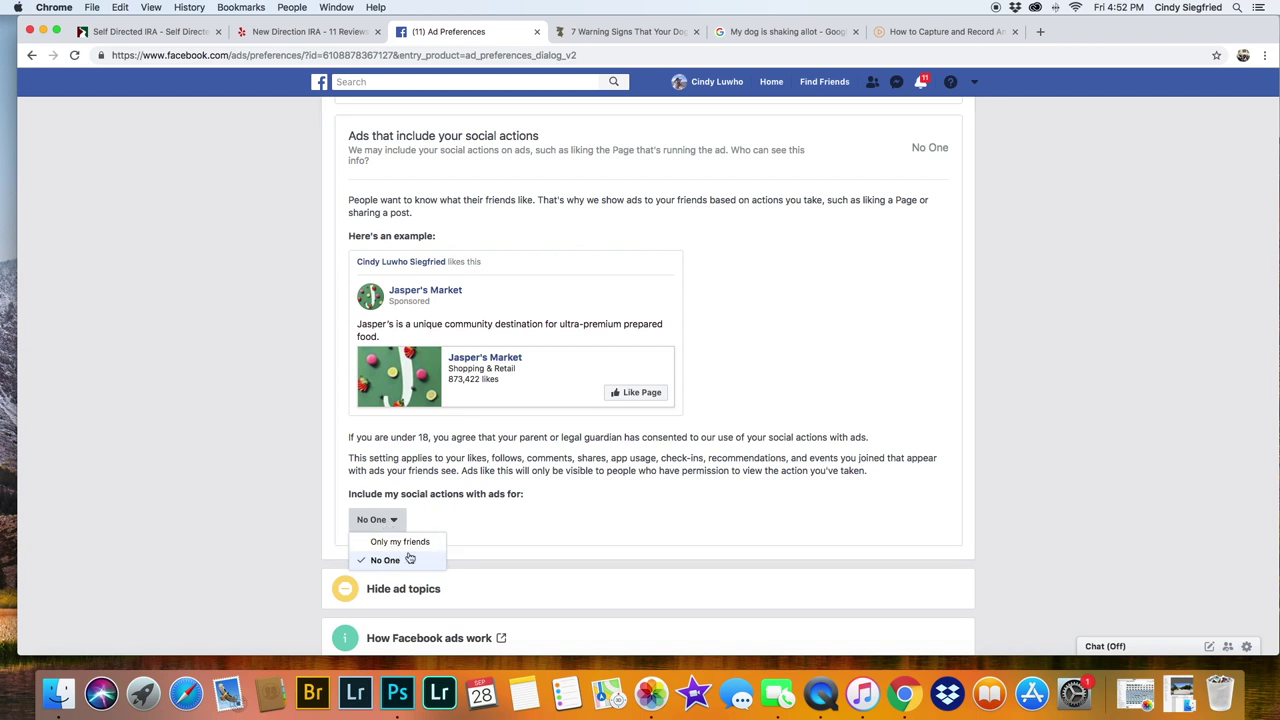
left_click(584, 518)
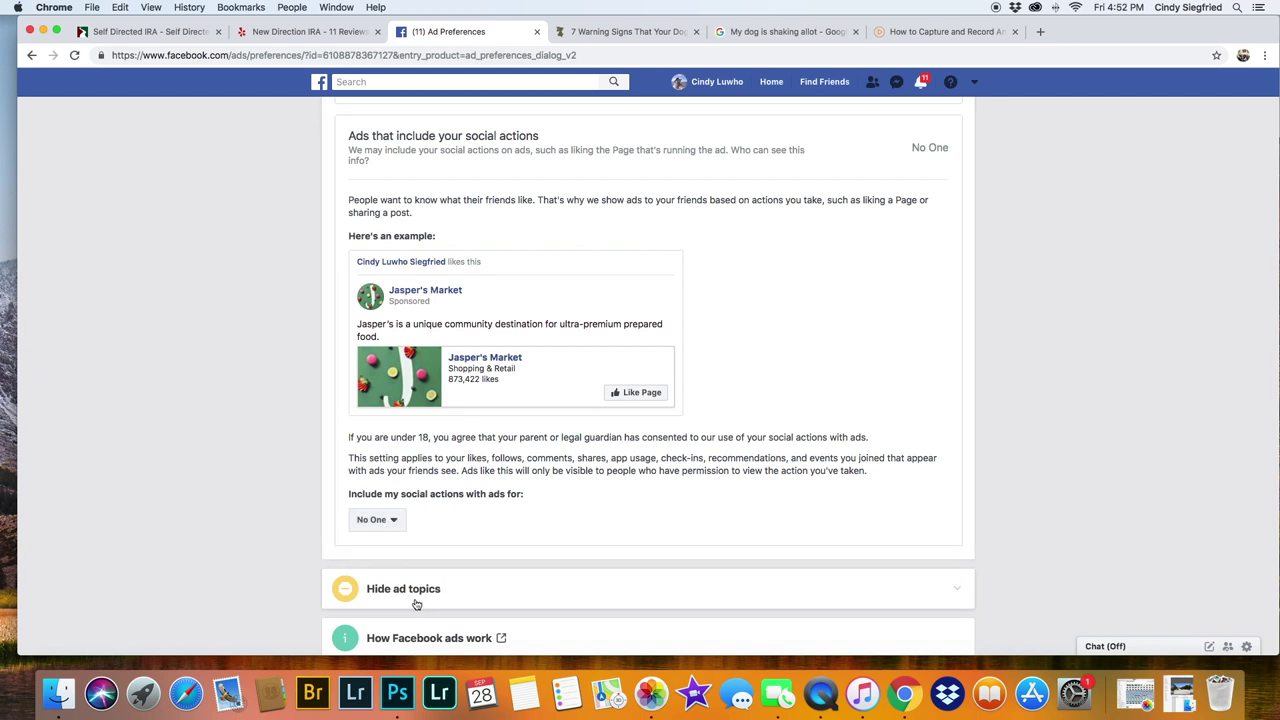
scroll(437, 588, "down", 2)
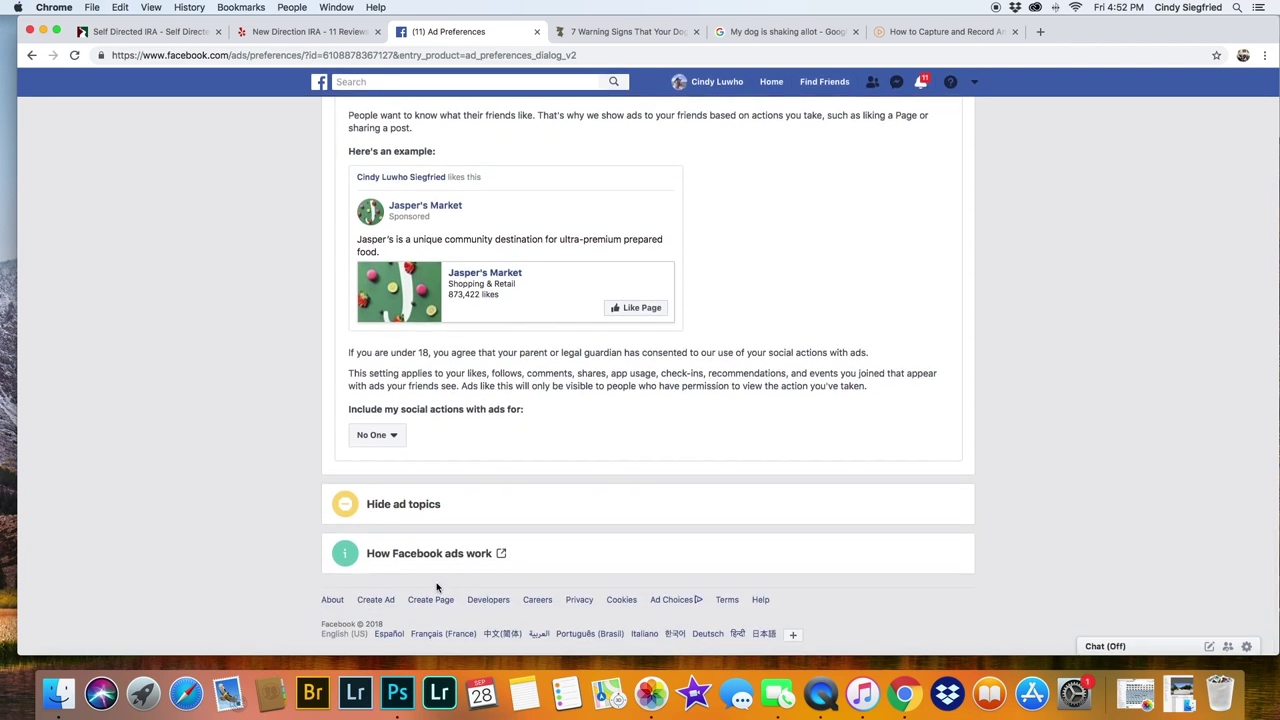
Step: Expand Hide ad topics, review the Parenting and Pets options, then scroll back to the top
left_click(409, 505)
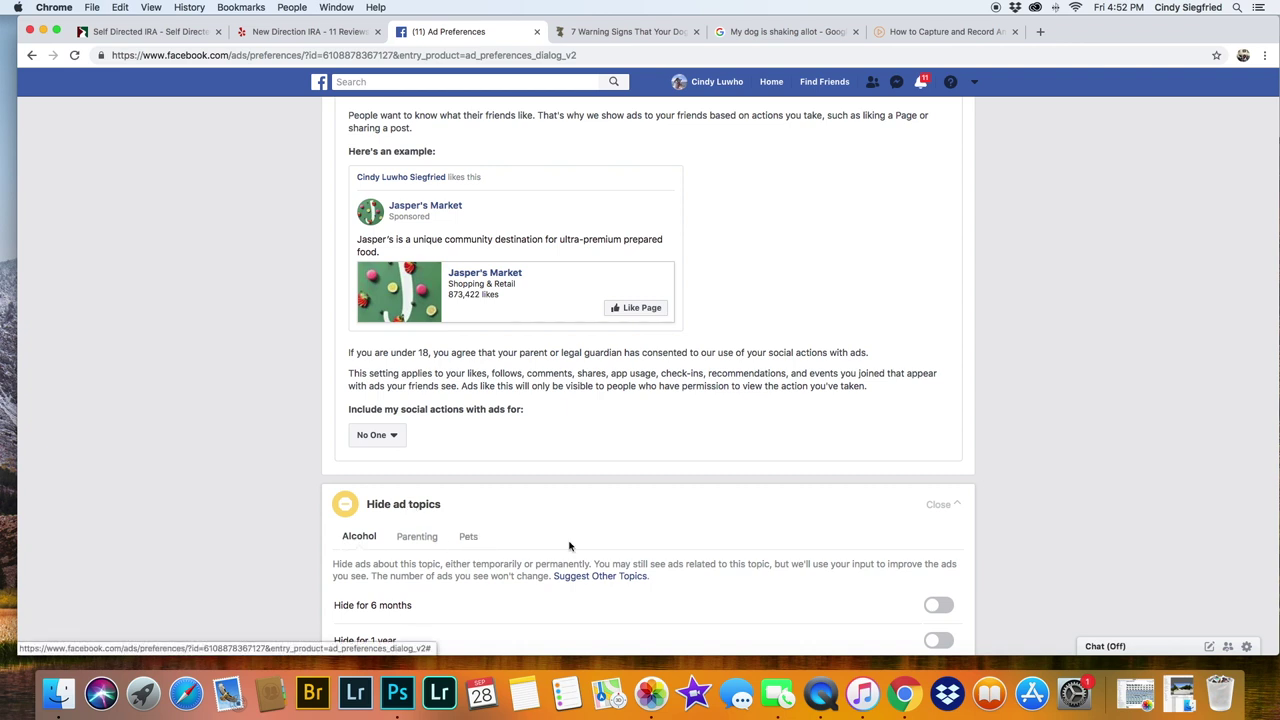
scroll(808, 537, "down", 3)
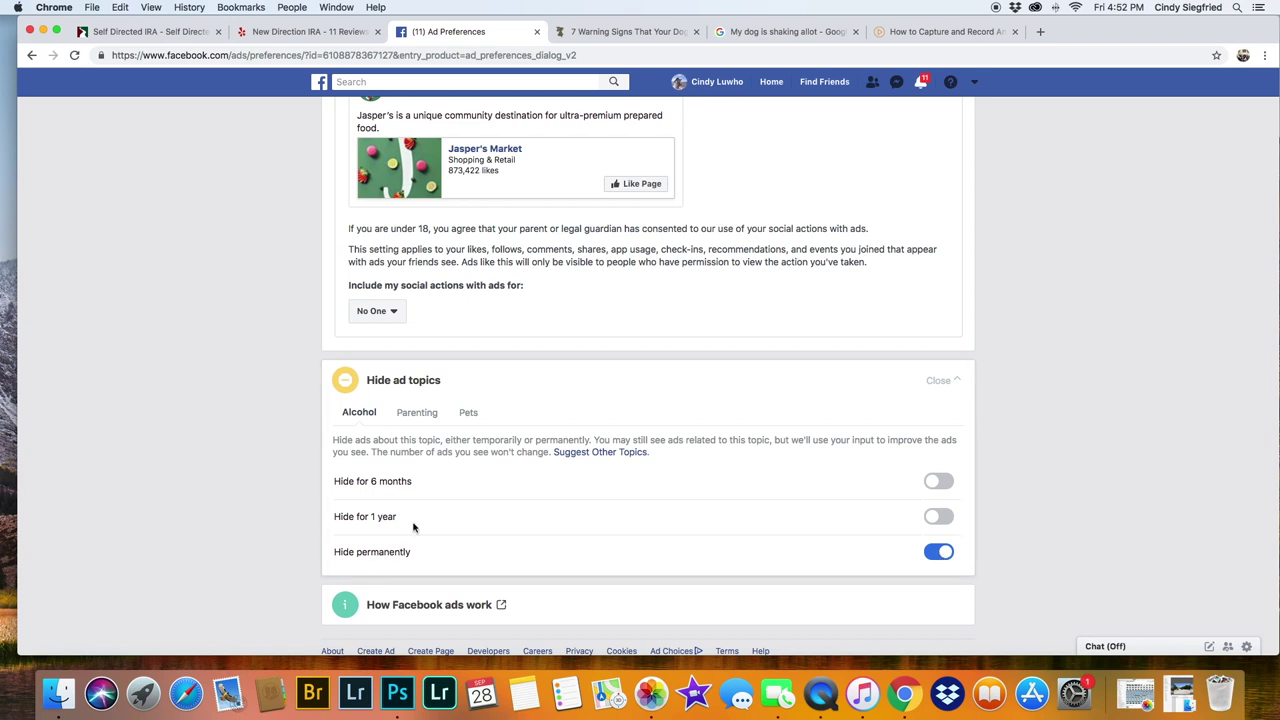
left_click(410, 418)
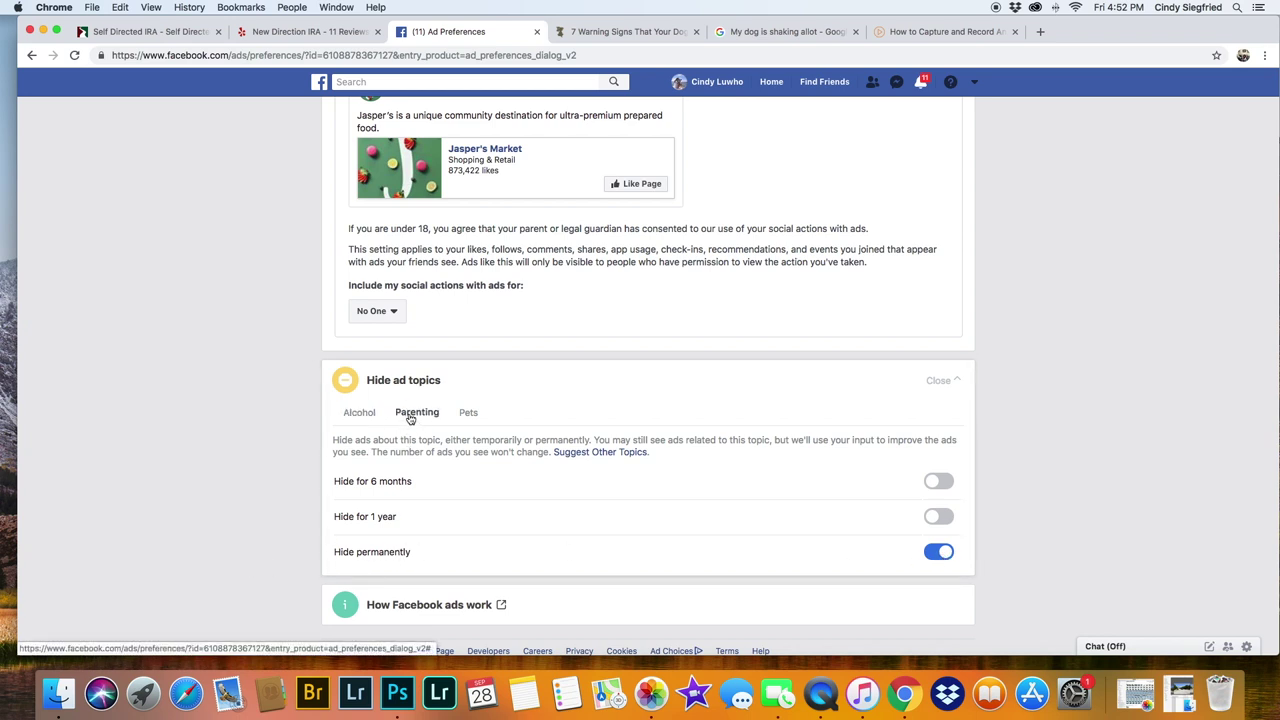
left_click(469, 414)
scroll(620, 518, "up", 15)
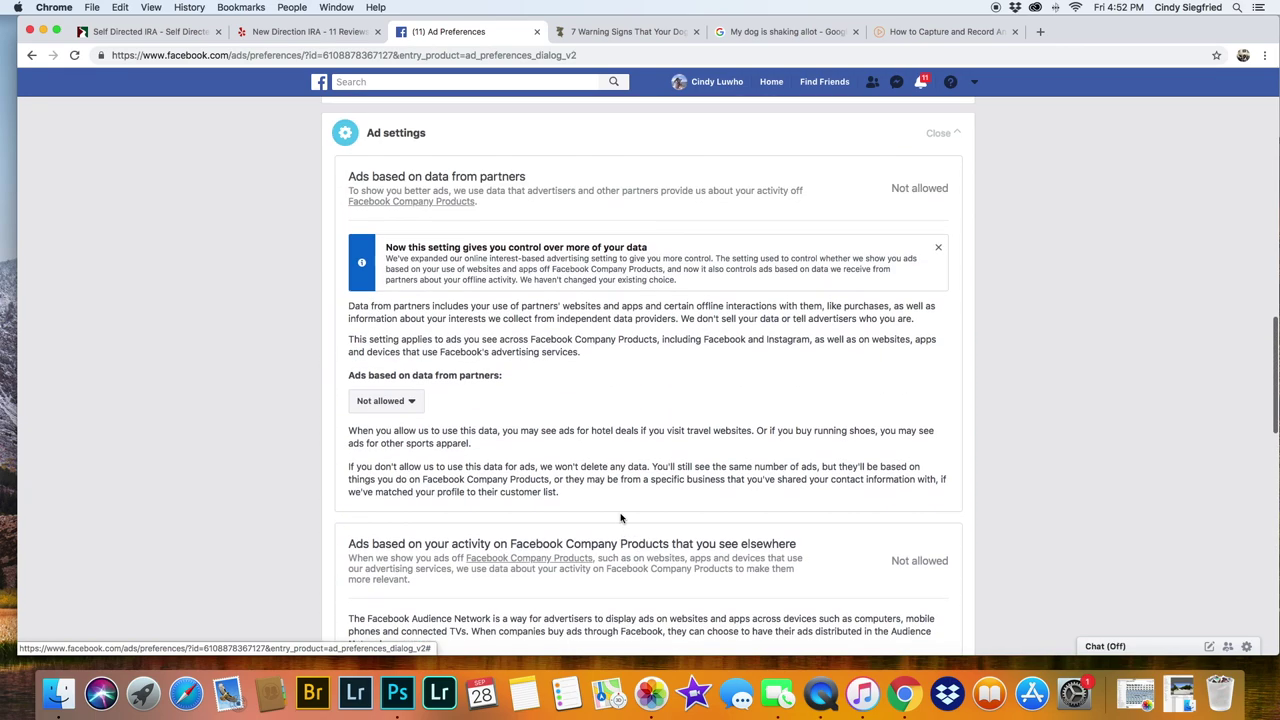
scroll(620, 518, "up", 15)
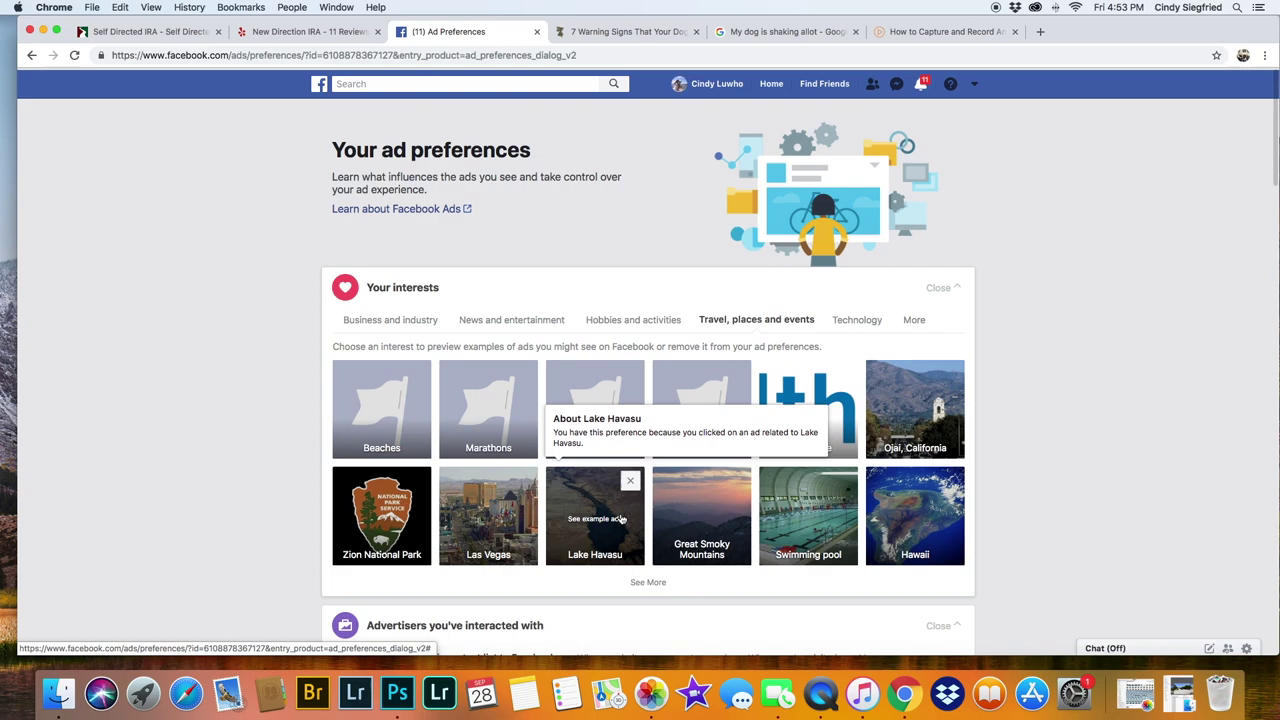